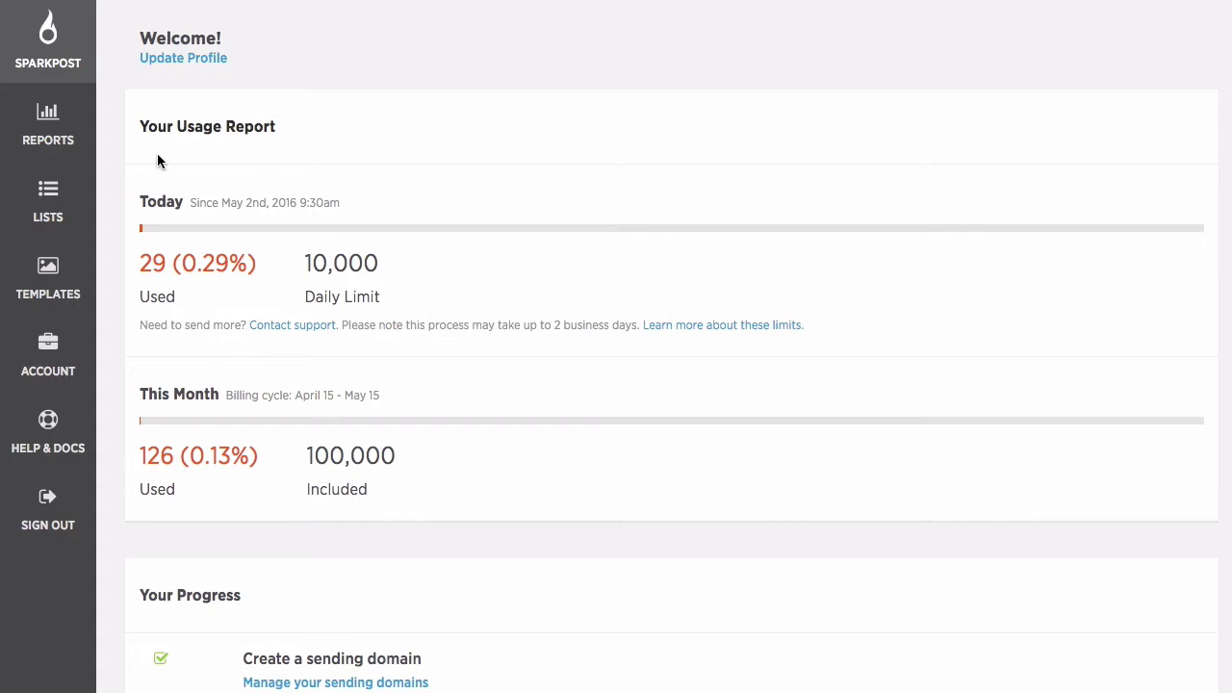
- Create the sending domain openfacesystems.com from Account > Sending Domains
click(48, 356)
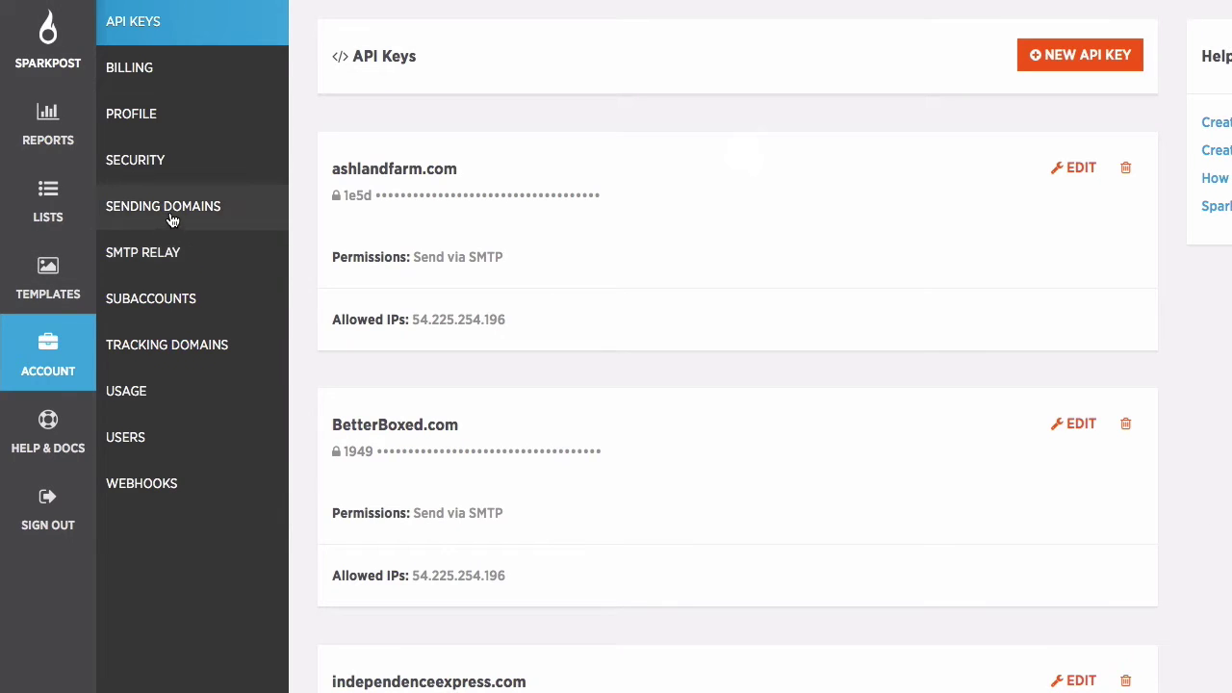
click(173, 213)
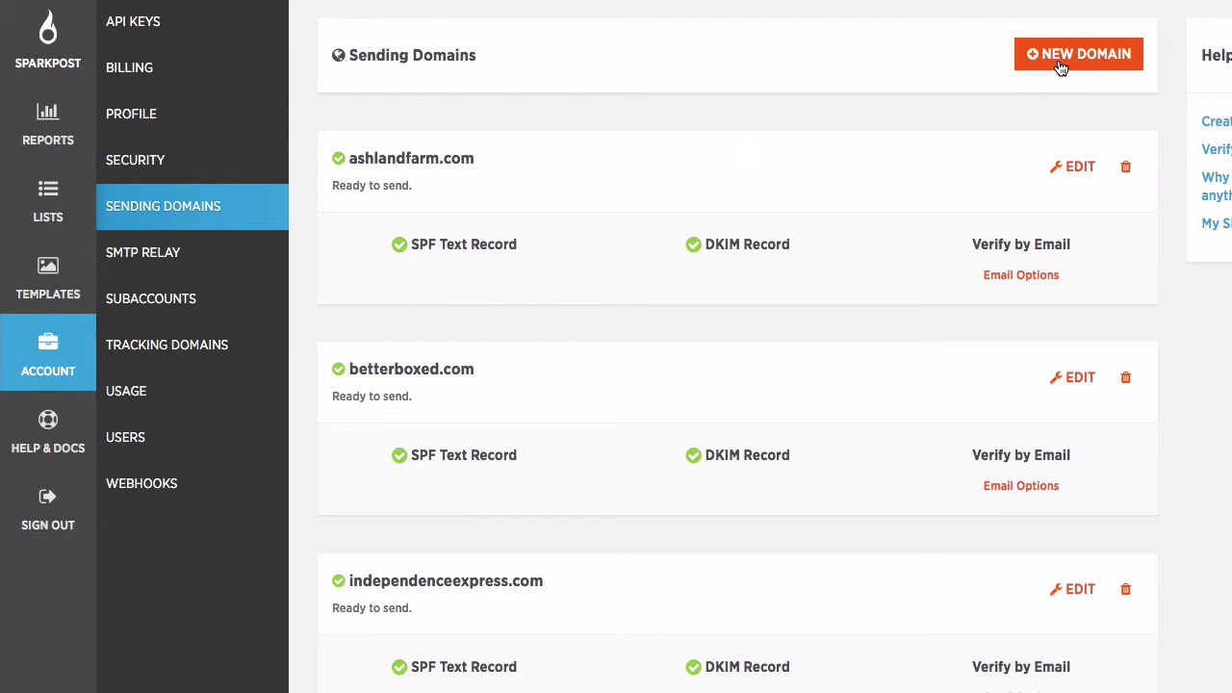
click(1058, 59)
click(861, 153)
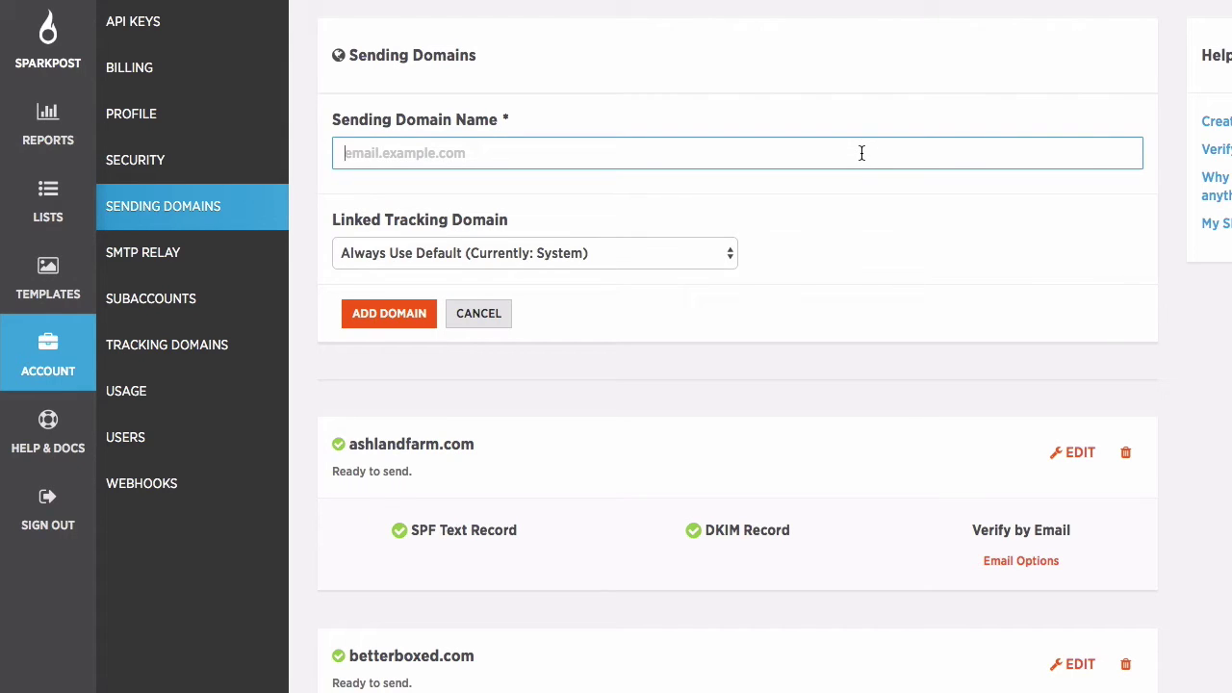
text(open)
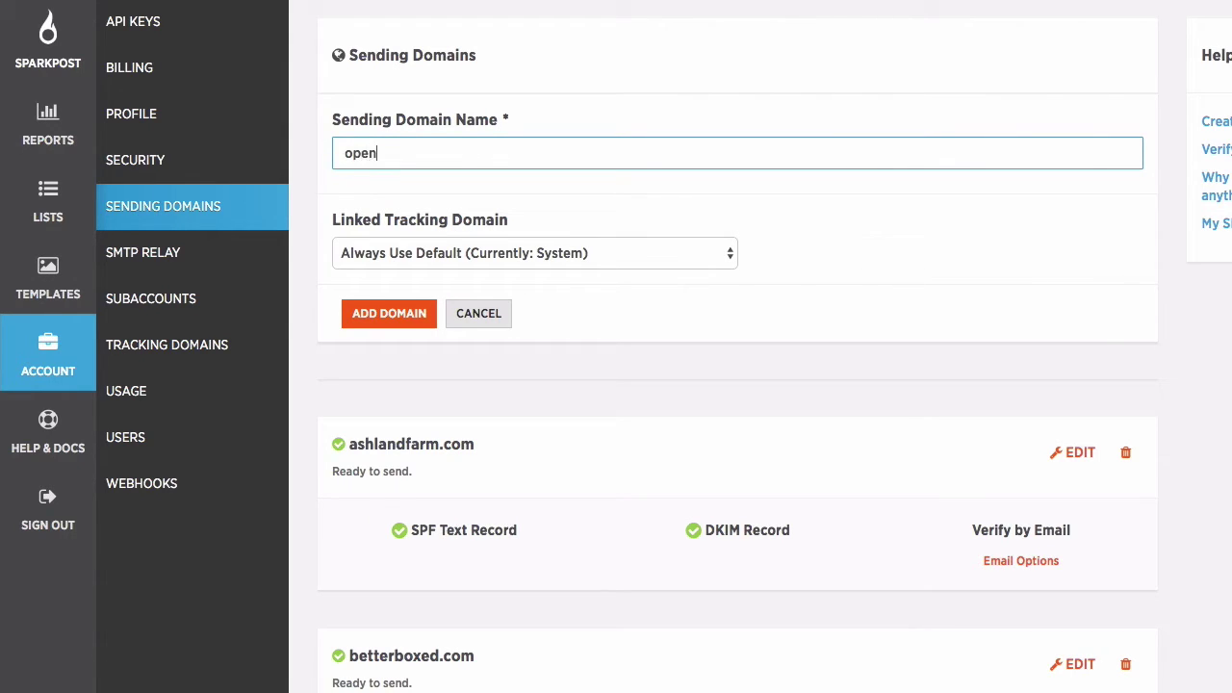
text(facesystems.com)
click(402, 316)
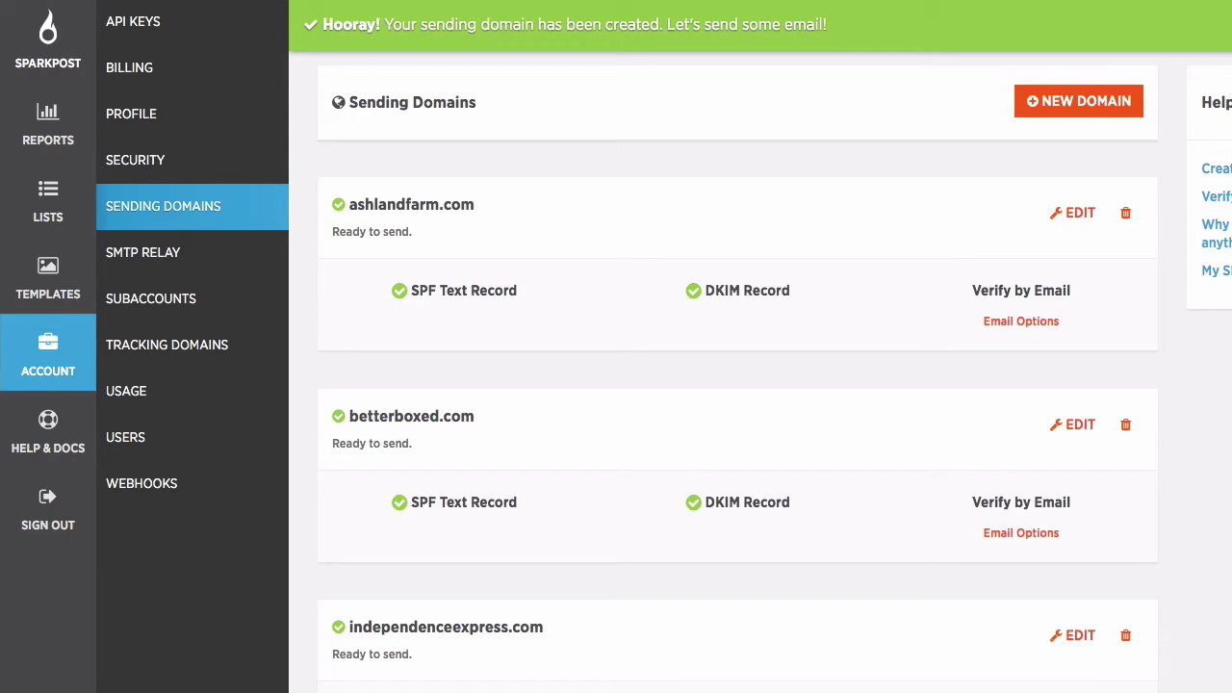
- Scroll down the Sending Domains list to review the domains
scroll(737, 369, down, 7)
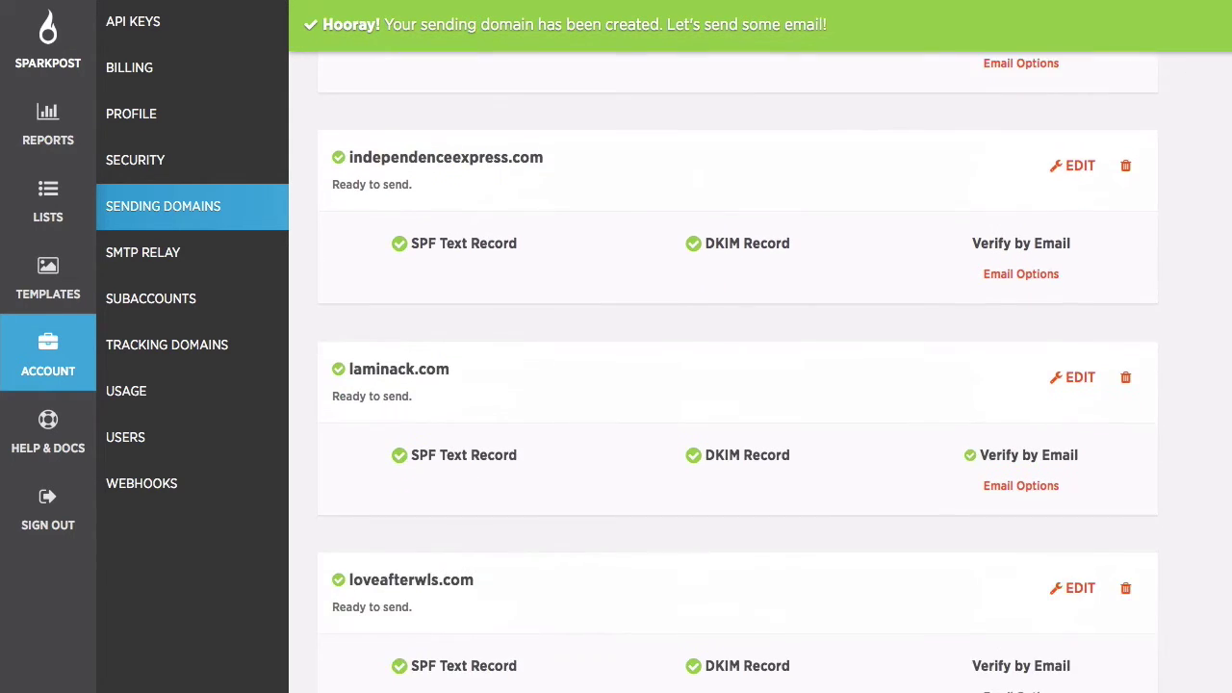
scroll(737, 373, down, 2)
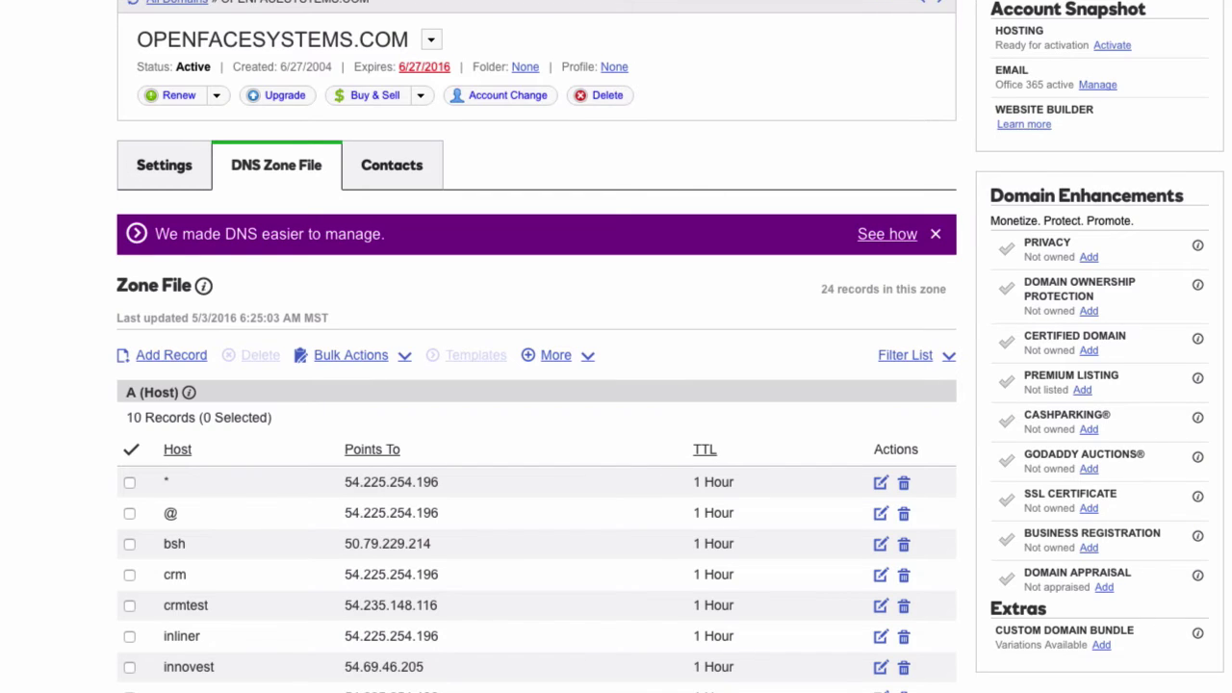
scroll(616, 346, up, 1)
scroll(616, 347, down, 3)
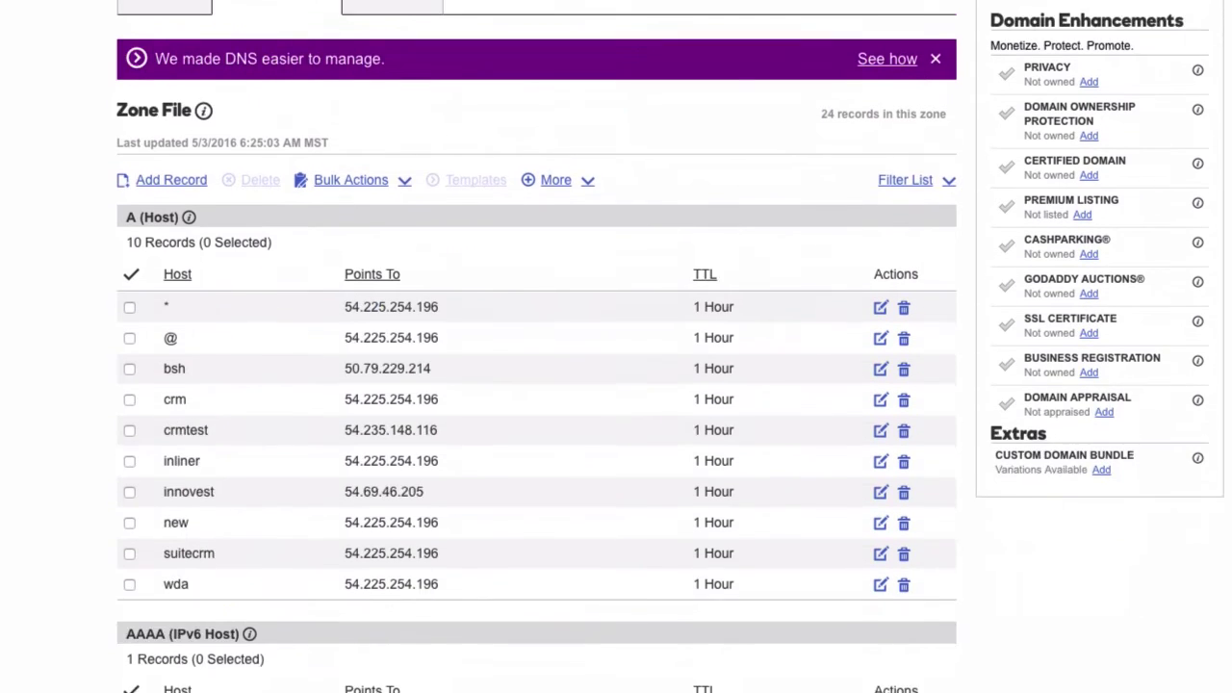
scroll(616, 347, down, 5)
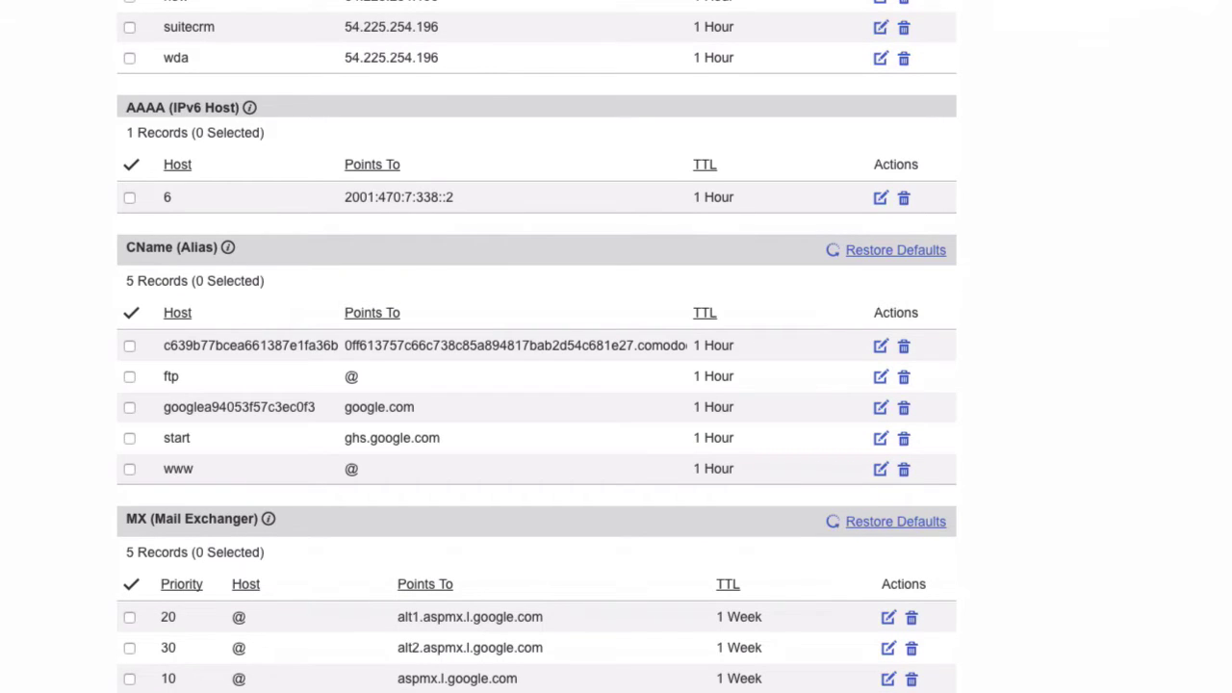
scroll(616, 346, up, 3)
scroll(616, 346, down, 3)
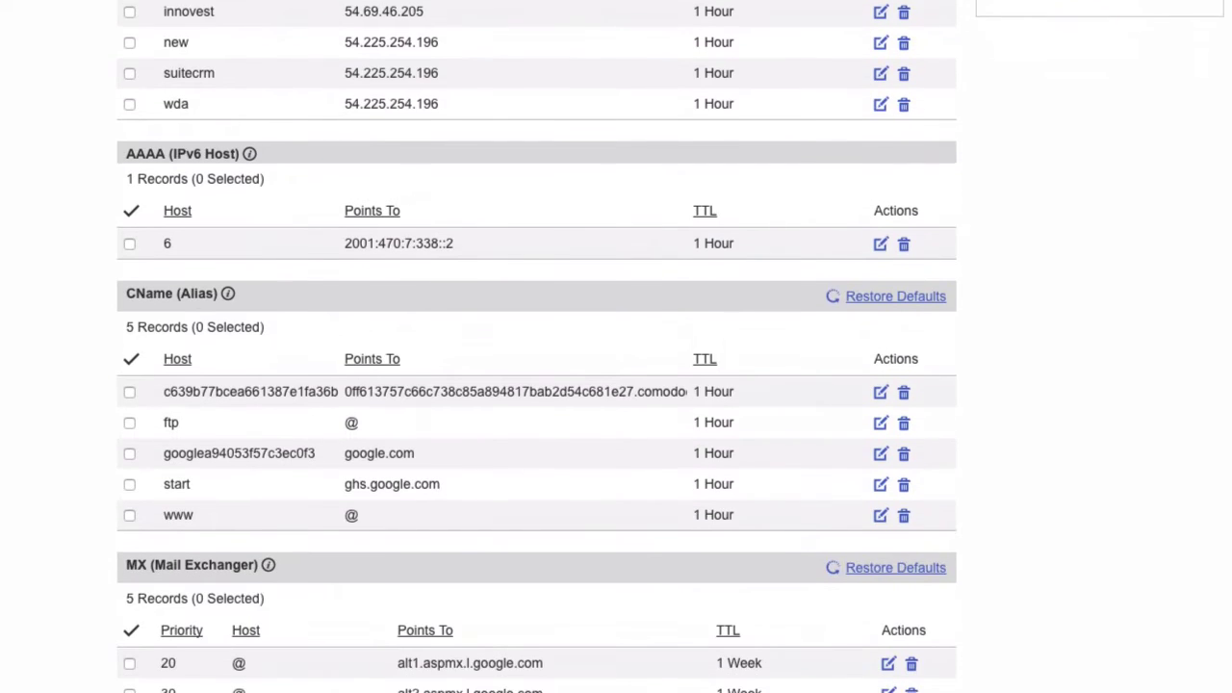
scroll(615, 347, down, 4)
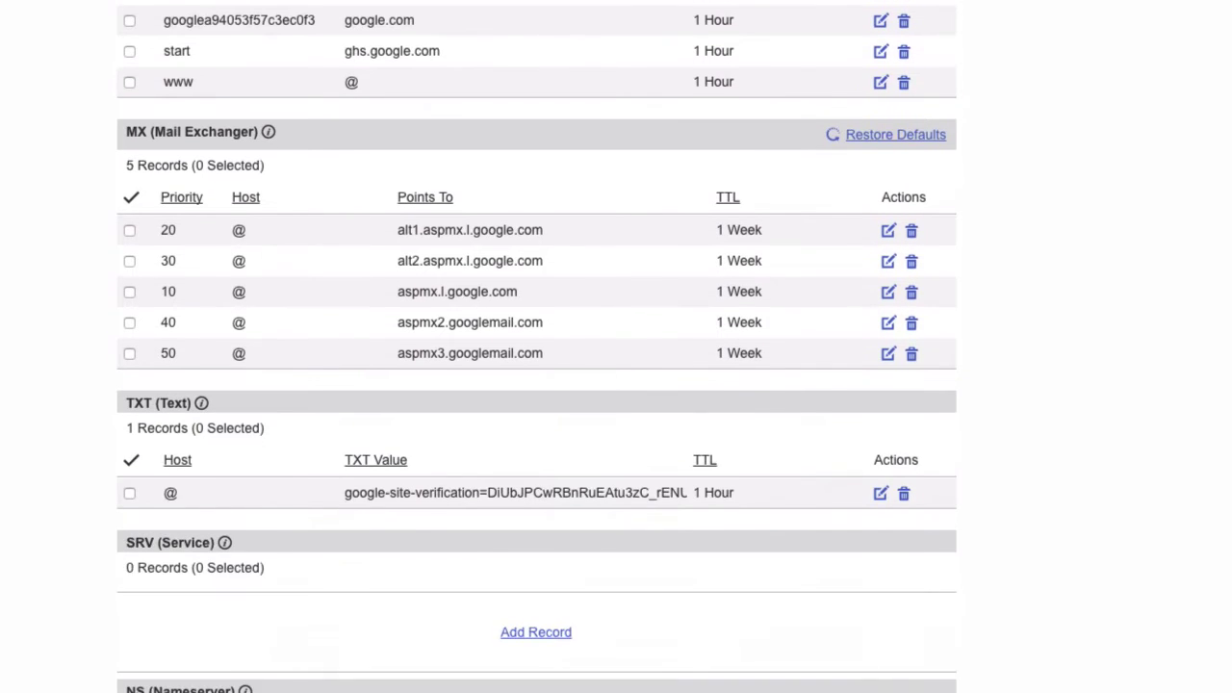
scroll(591, 452, down, 1)
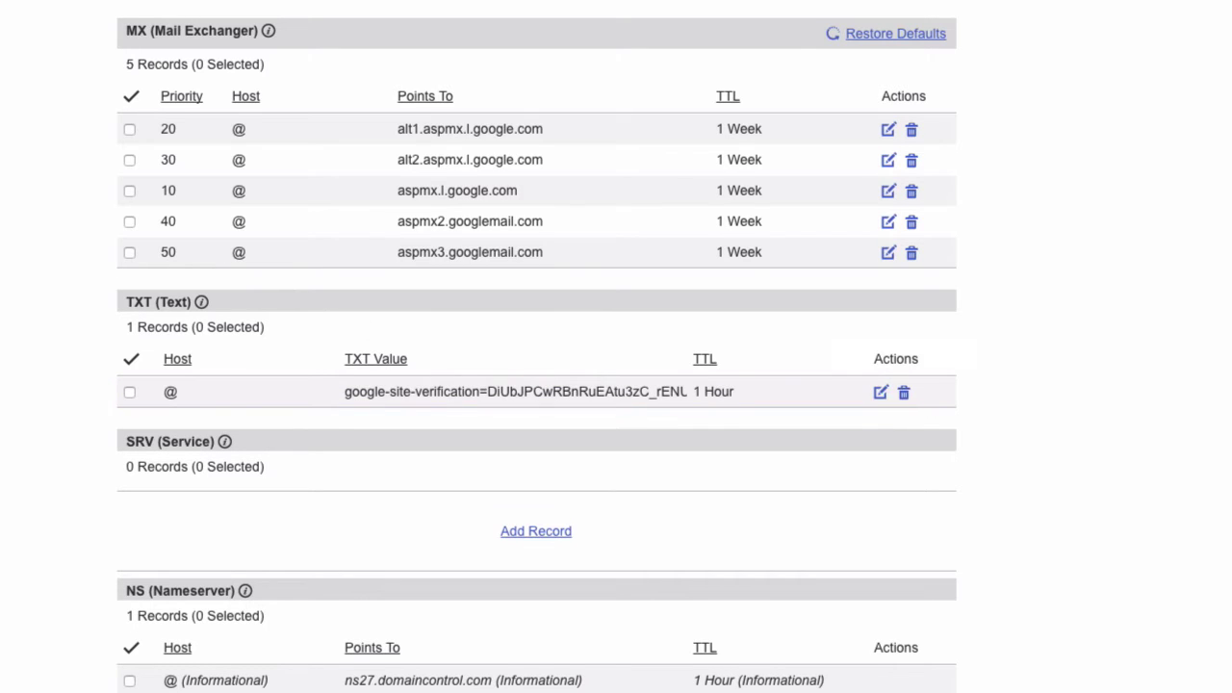
scroll(537, 346, up, 10)
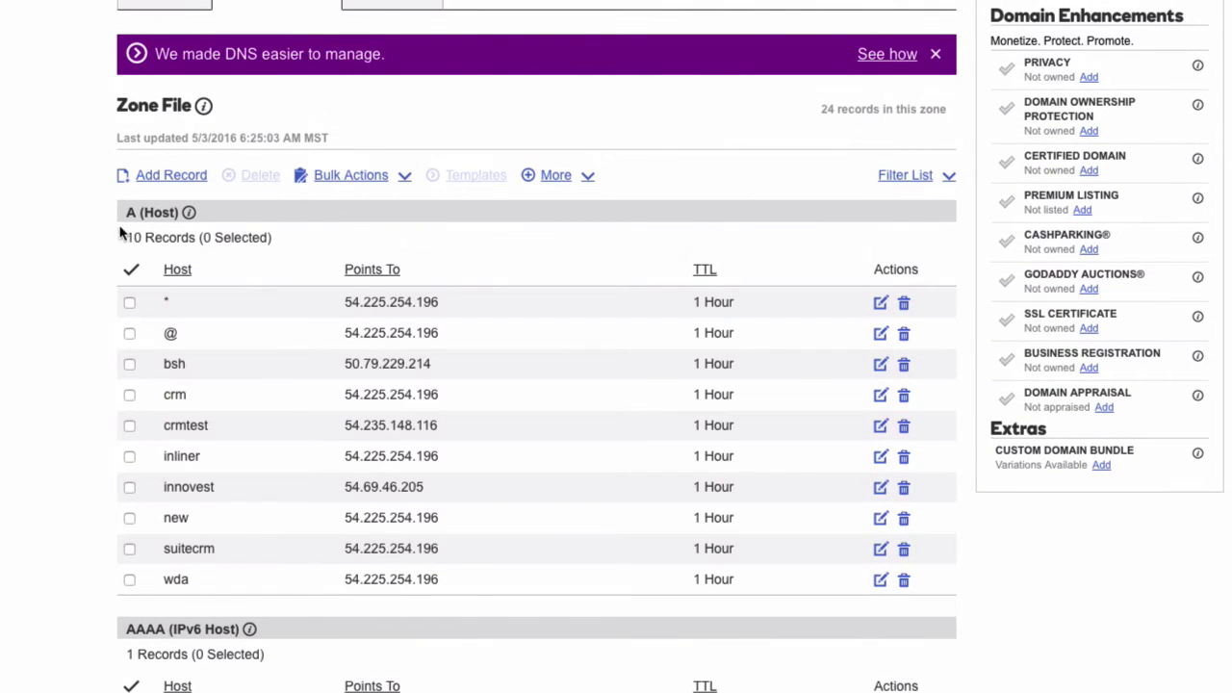
- Start a new TXT record in the openfacesystems.com zone, ready to fill Host and TXT Value
click(175, 180)
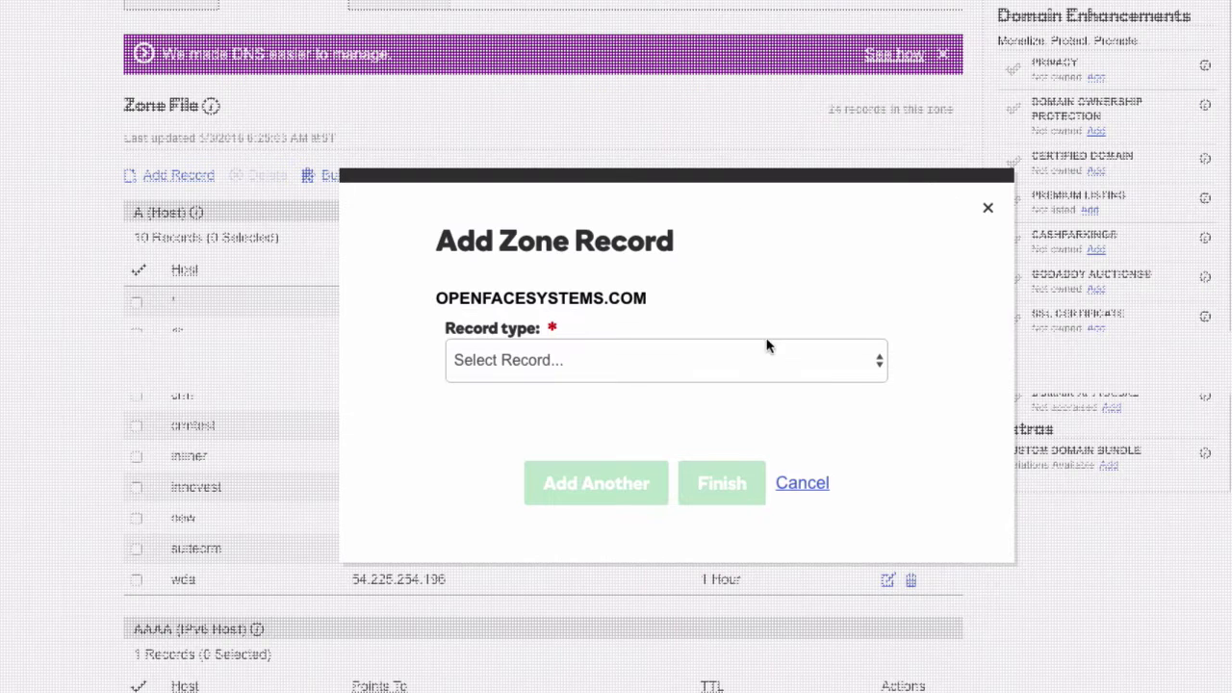
click(820, 358)
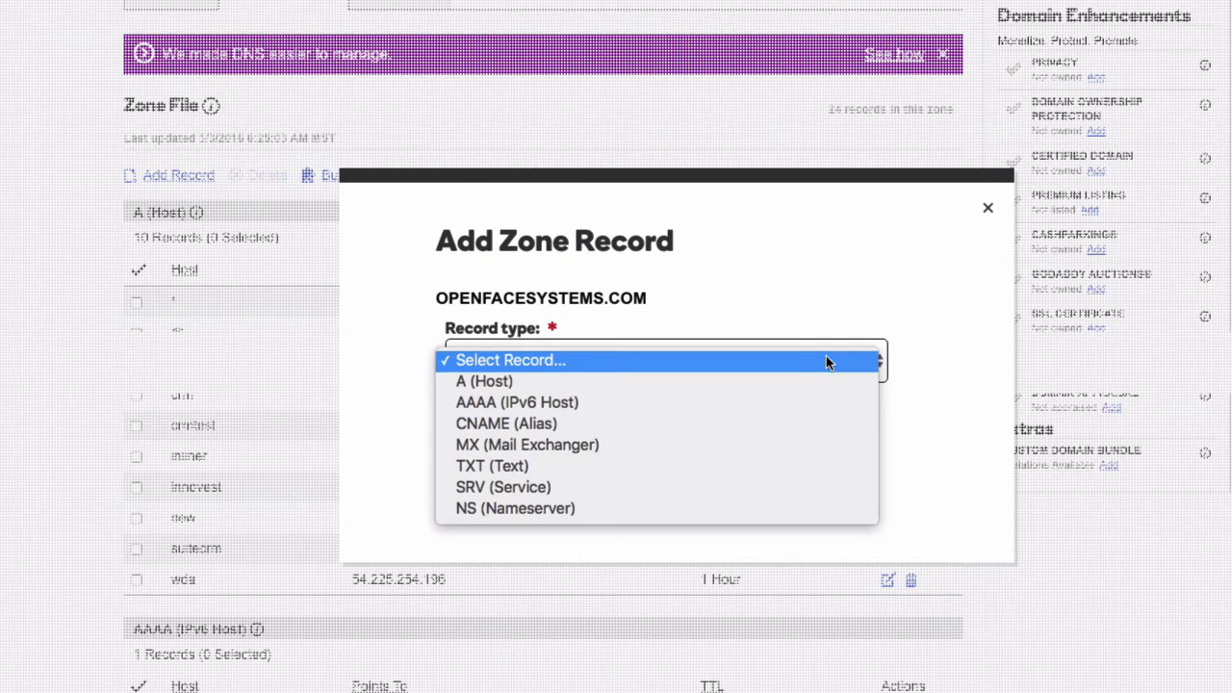
click(713, 467)
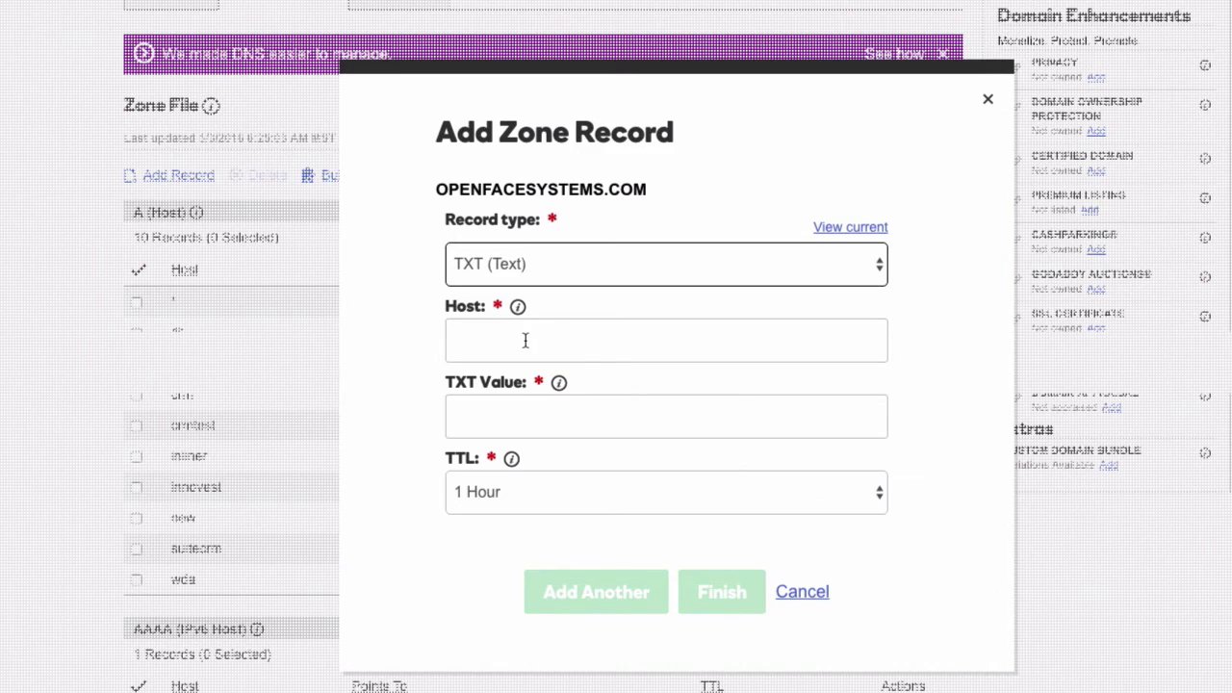
click(525, 339)
click(515, 414)
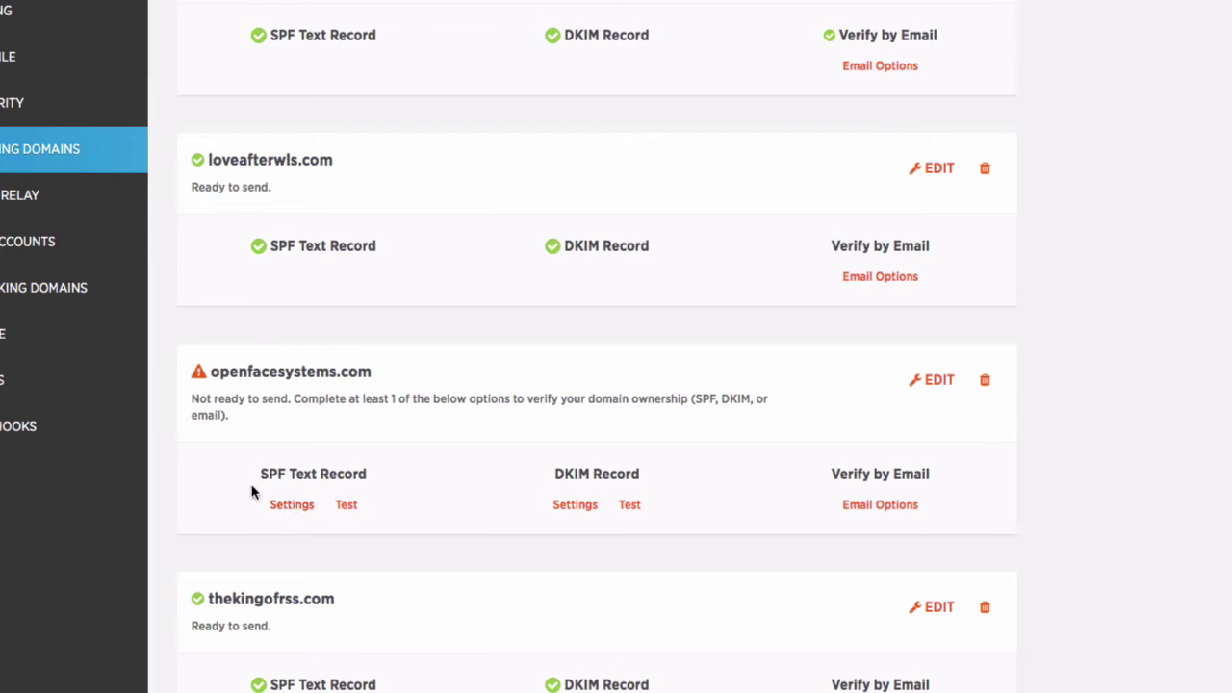
- Copy the SPF value v=spf1 include:sparkpostmail.com ~all from openfacesystems.com's SPF settings
click(291, 505)
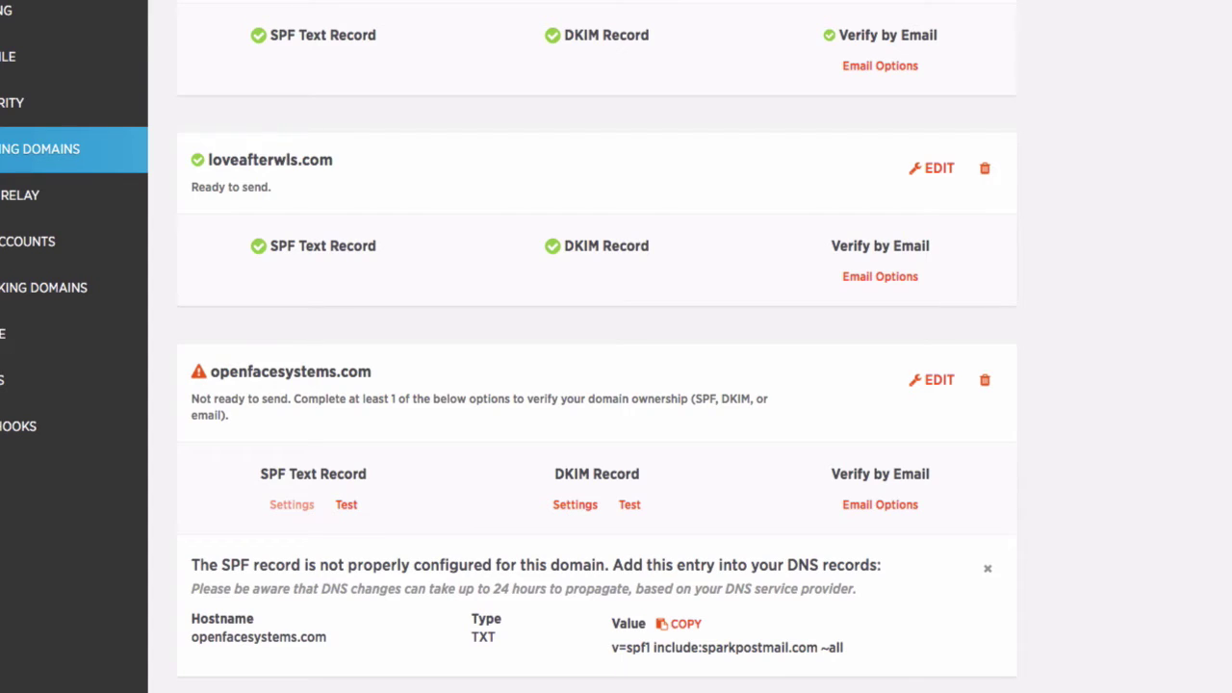
scroll(674, 389, down, 3)
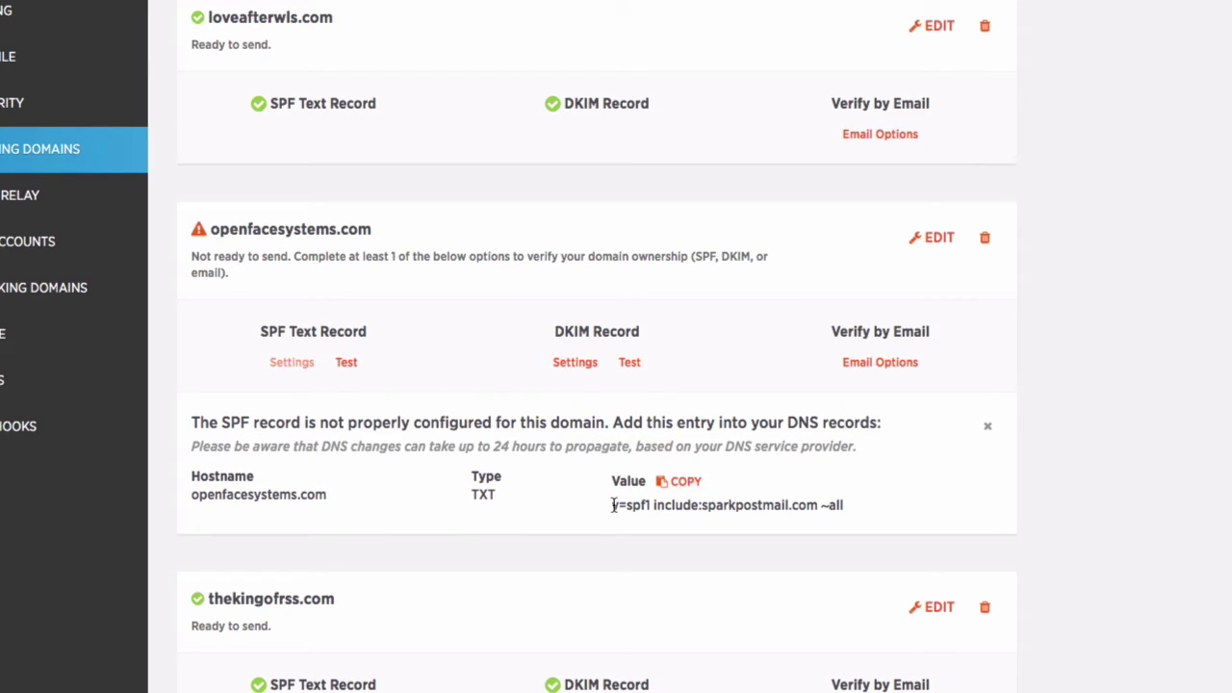
click(686, 489)
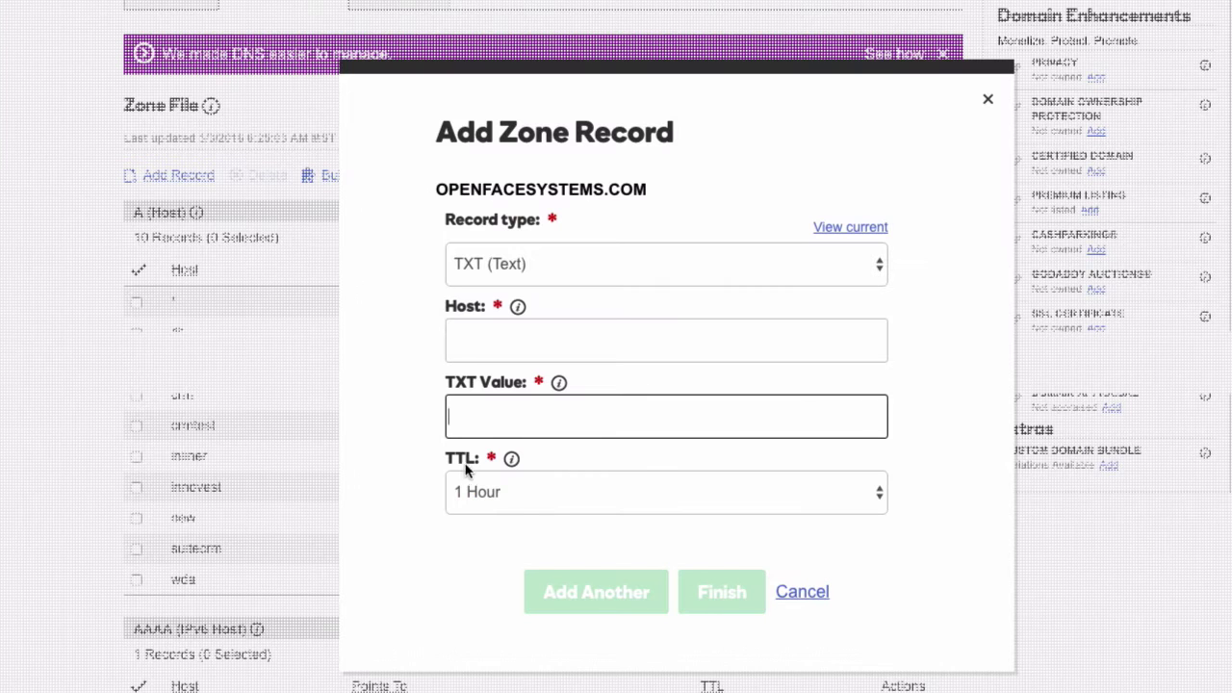
- Save a TXT record with host @ and the pasted SPF value, keeping the form open for another
text(v=spf1 include:sparkpostmail.com ~all)
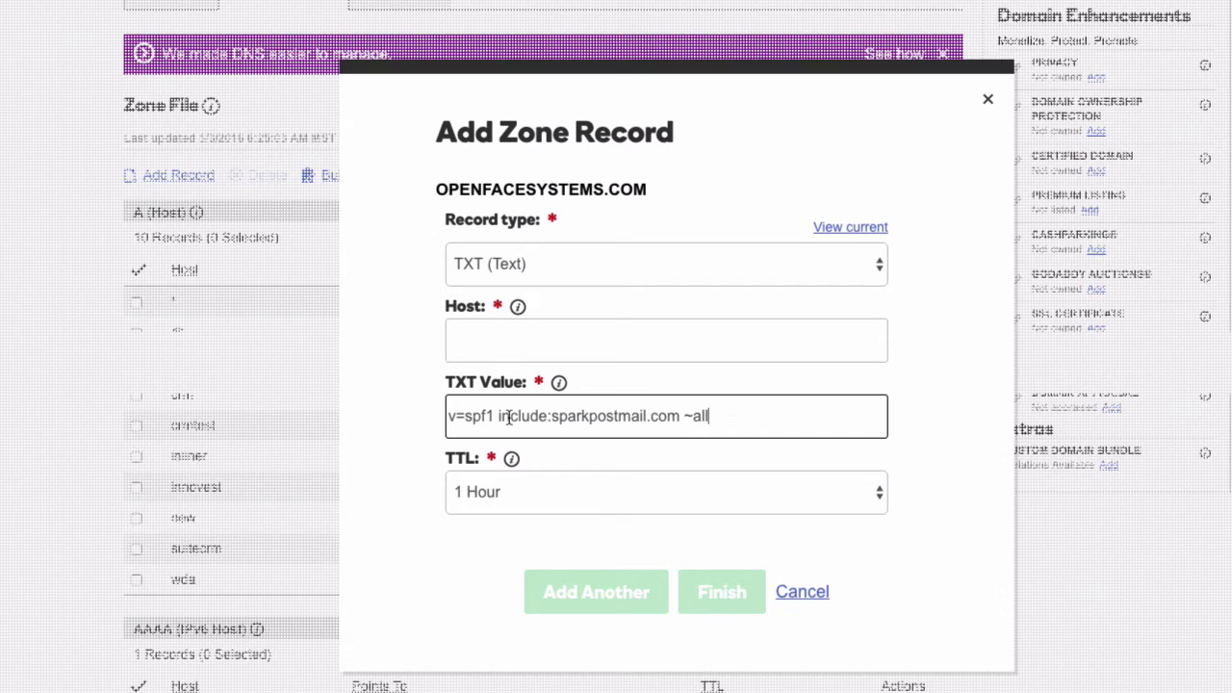
click(550, 345)
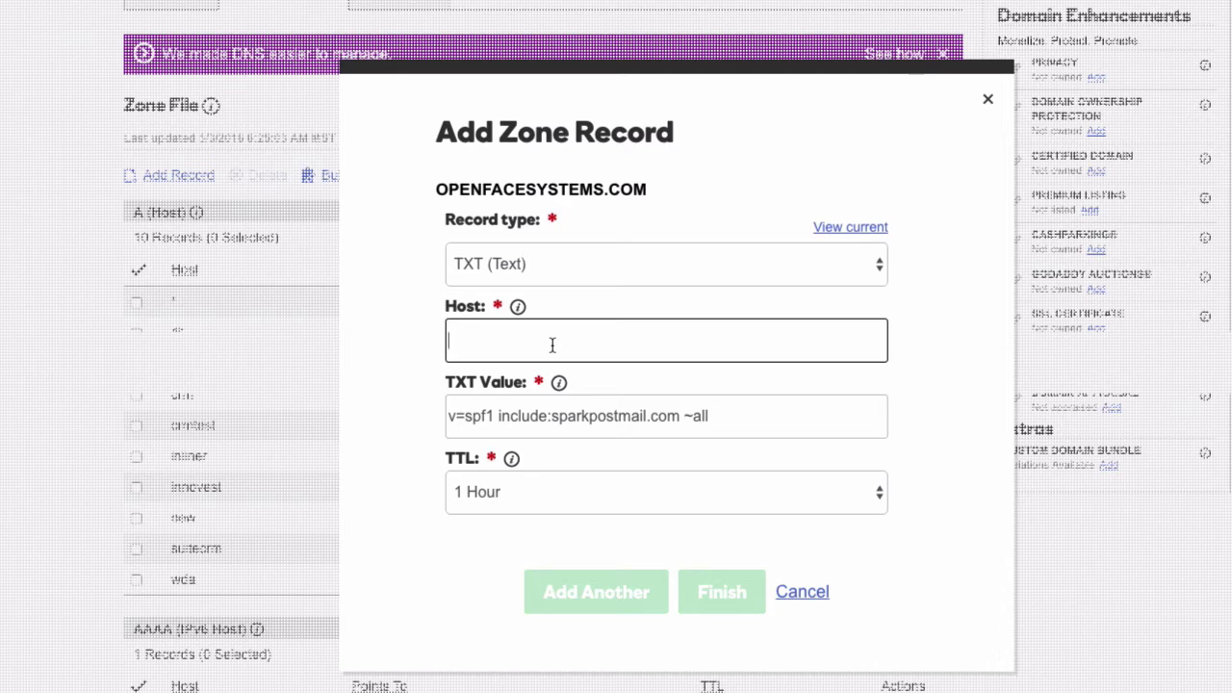
text(@)
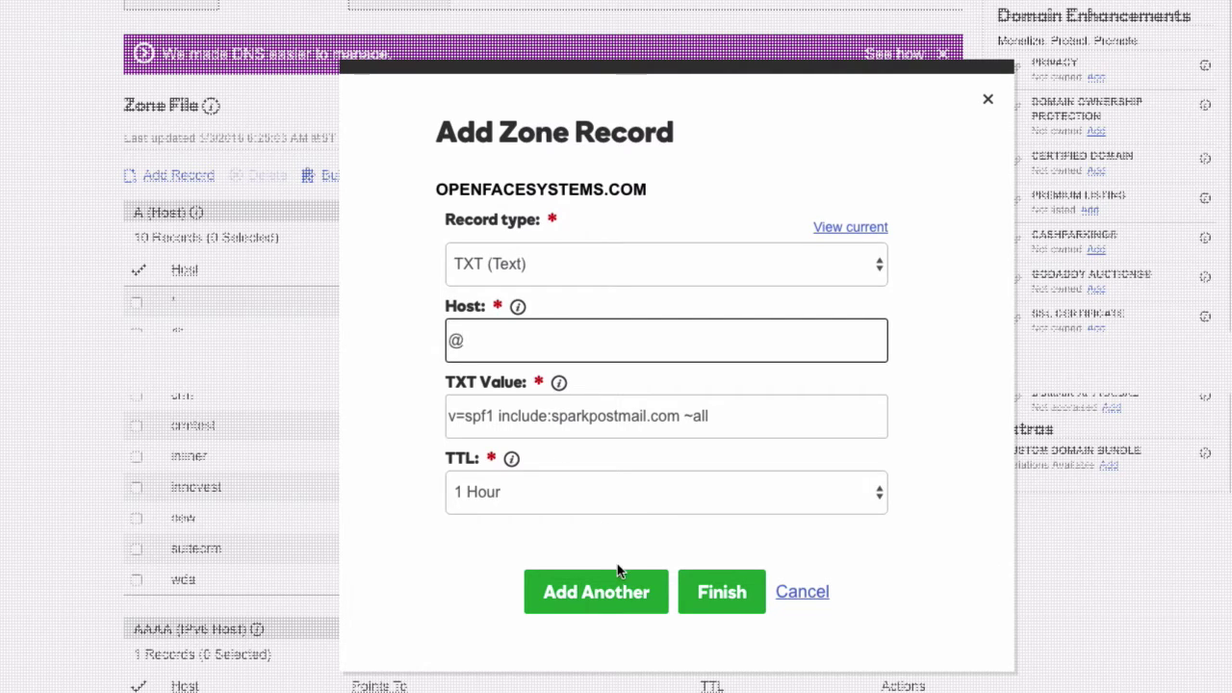
click(597, 592)
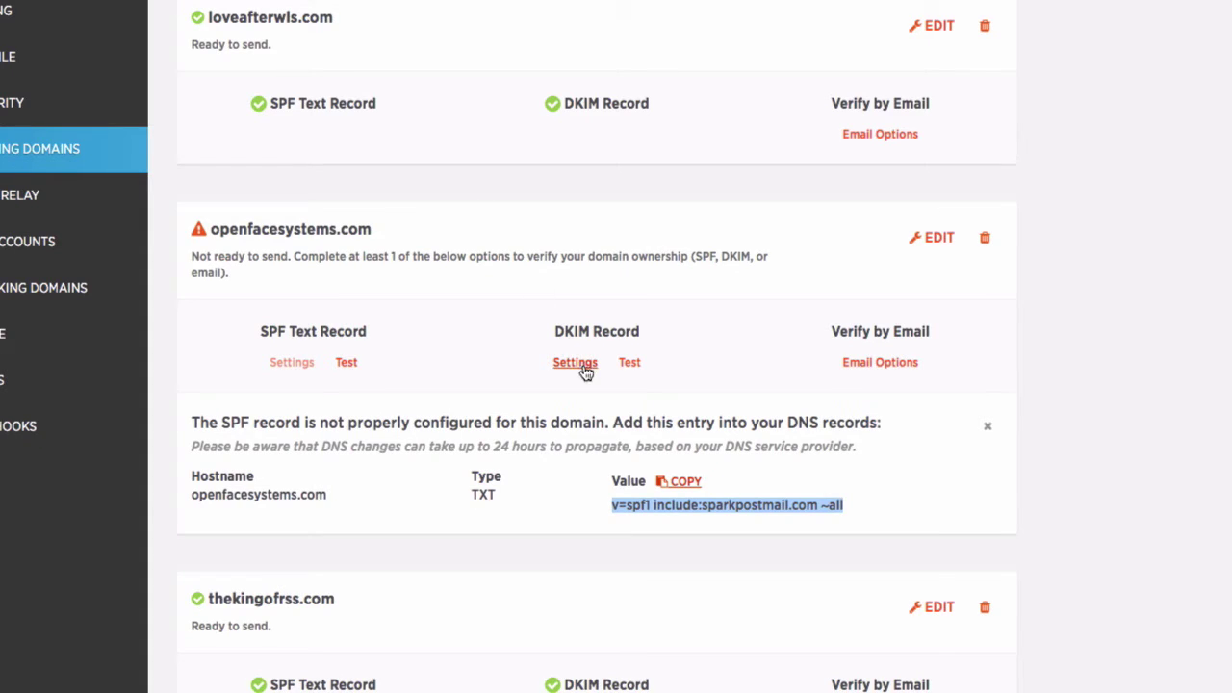
- Reveal openfacesystems.com's DKIM record and select its scph0516._domainkey hostname
click(577, 364)
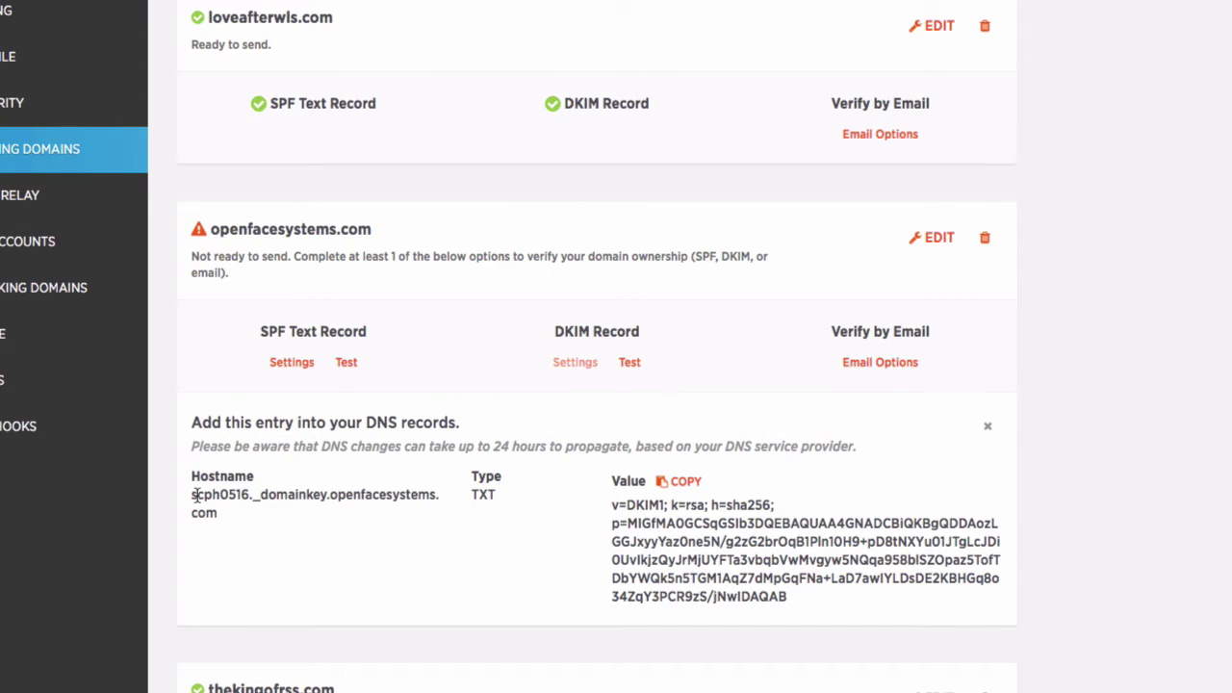
drag(191, 497, 244, 510)
key(ctrl+c)
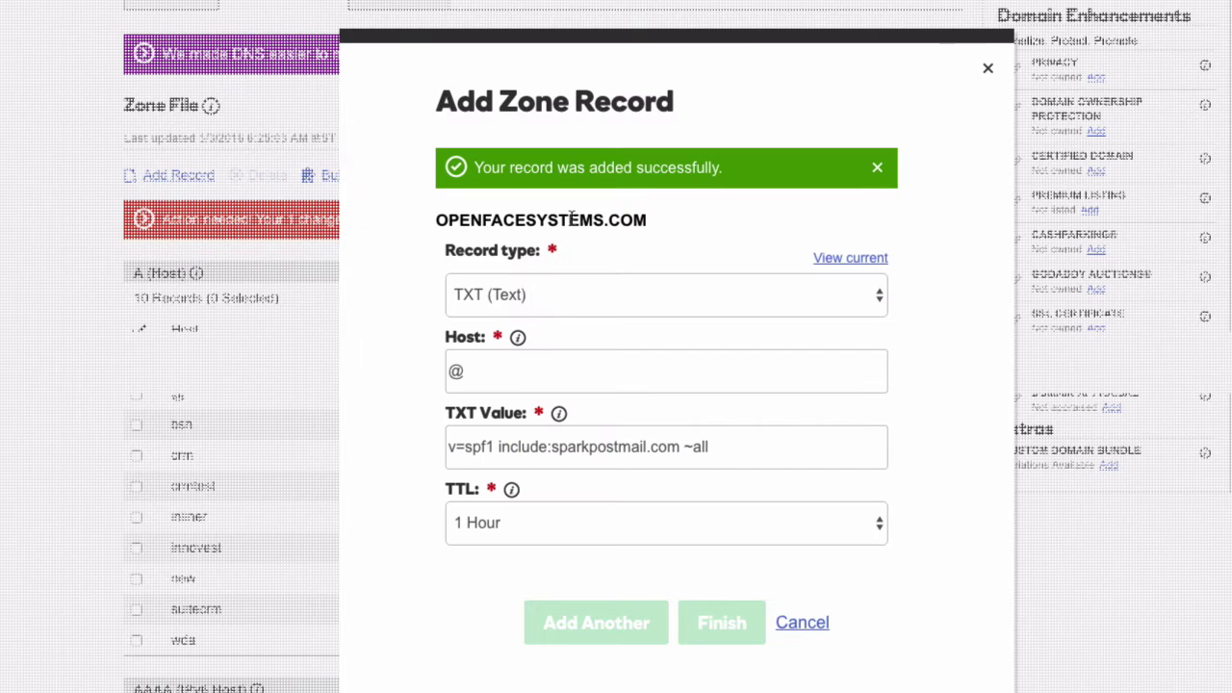
- Replace the host @ with the DKIM hostname, trimmed to scph0516._domainkey
drag(518, 376, 427, 370)
key(ctrl+v)
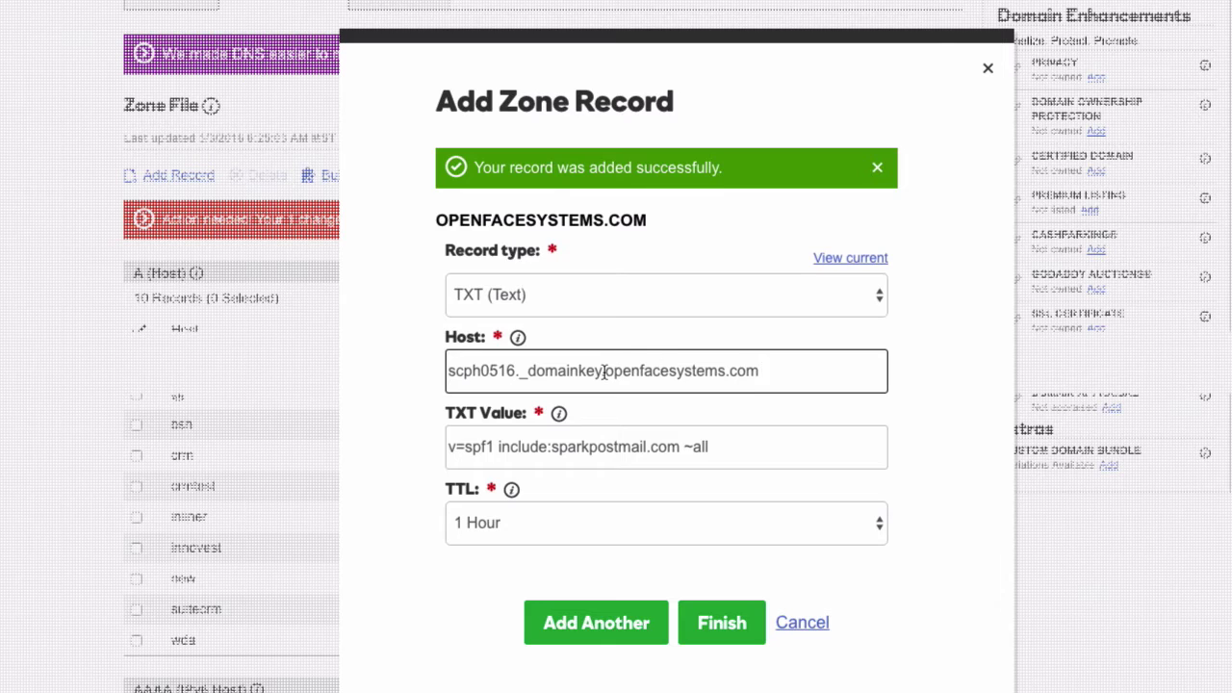
drag(602, 372, 757, 378)
click(763, 374)
drag(604, 371, 787, 373)
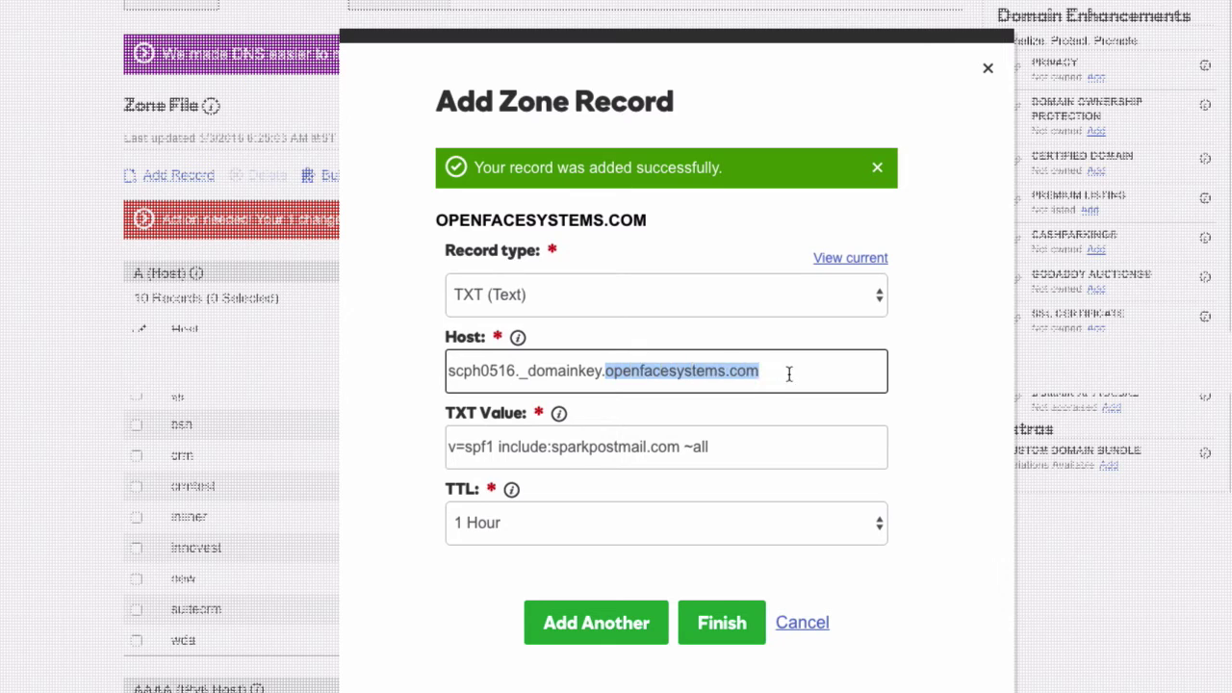
key(BackSpace)
key(BackSpace)
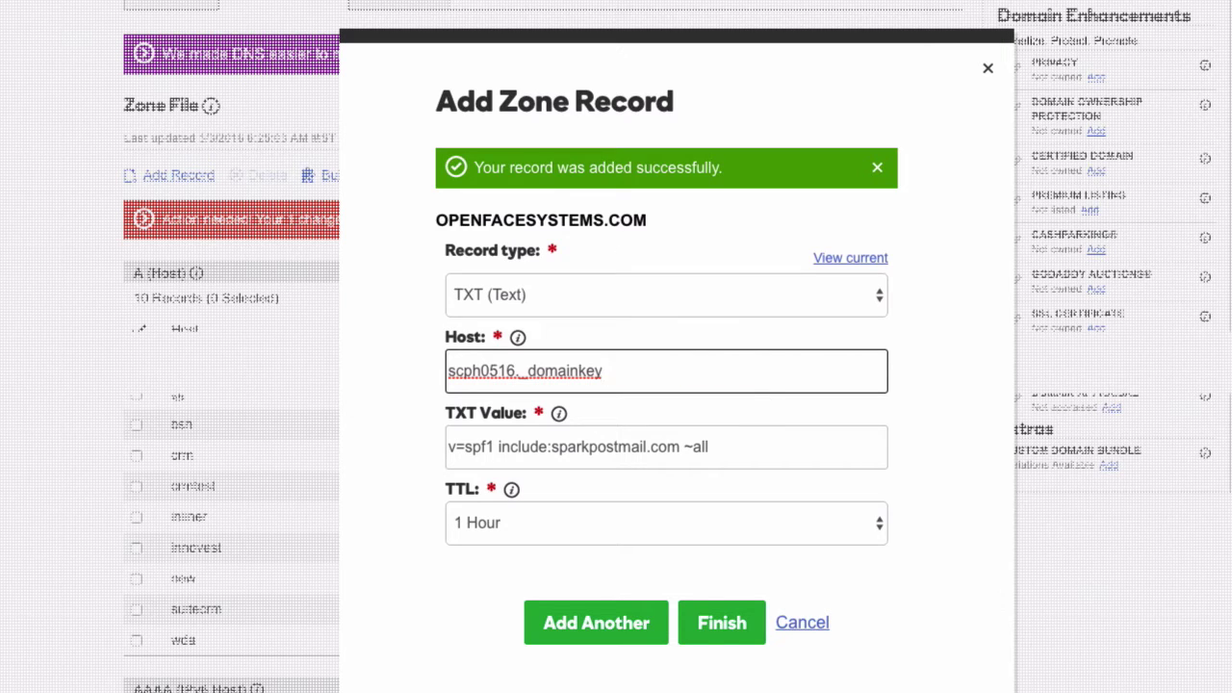
key(ctrl+Tab)
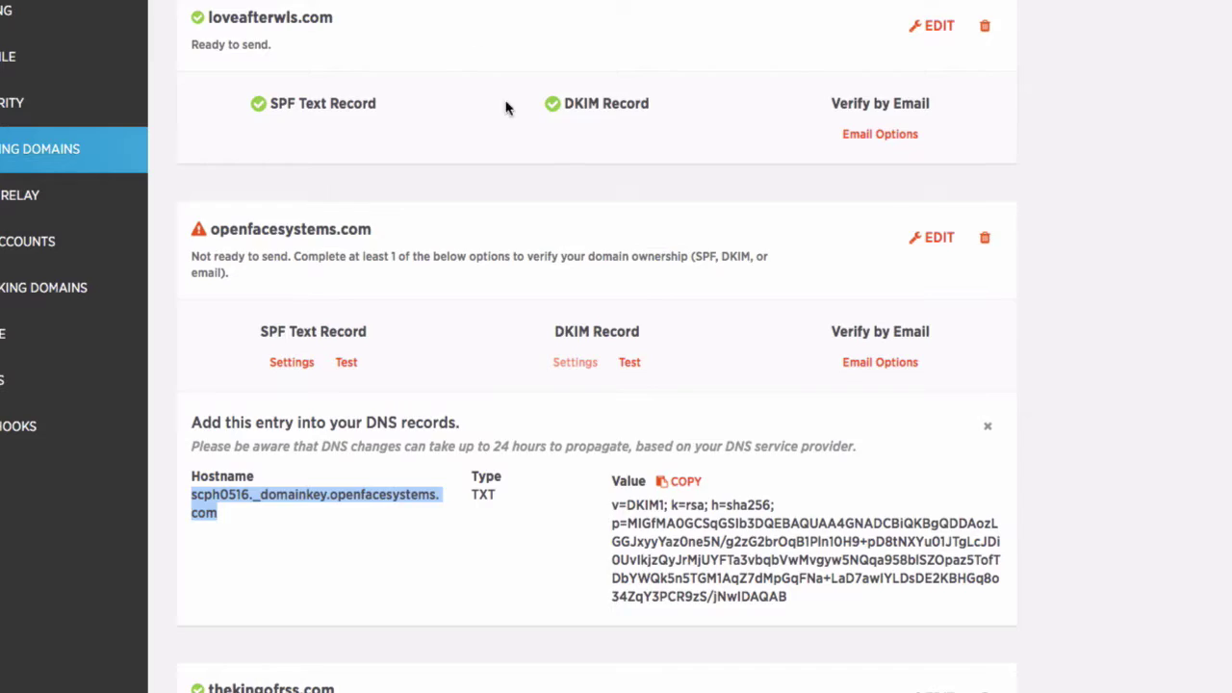
- Paste SparkPost's DKIM key as the scph0516._domainkey TXT value, then finish and save the zone file
click(685, 482)
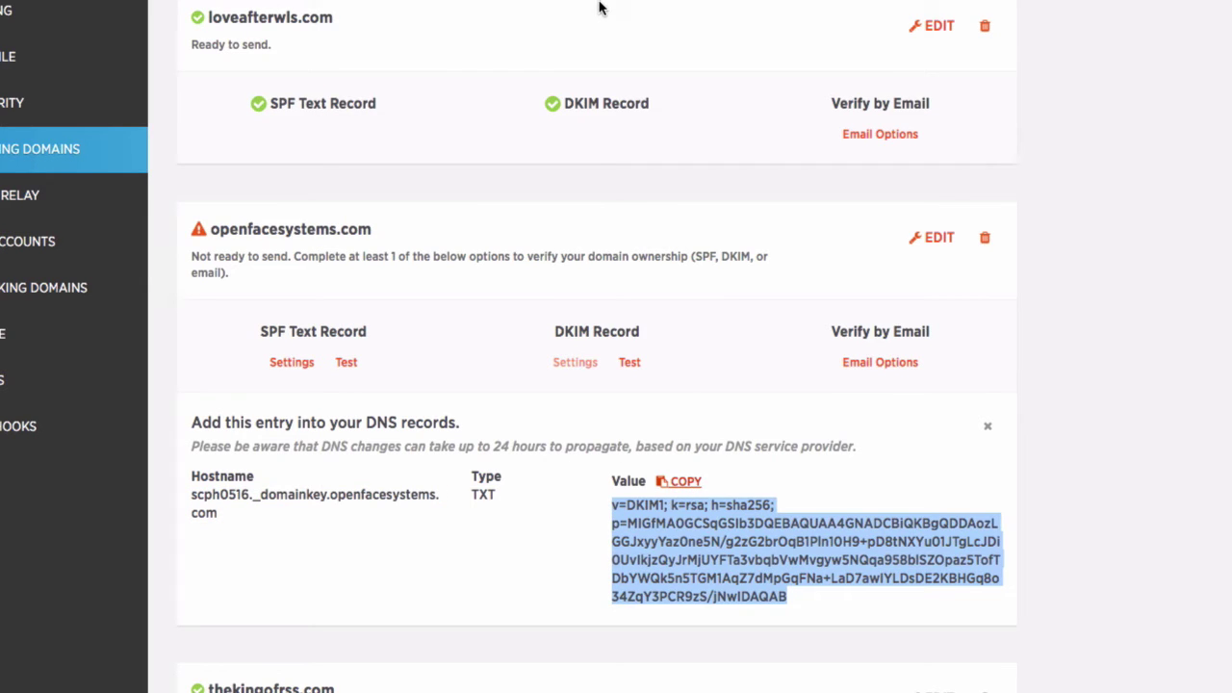
key(ctrl+Tab)
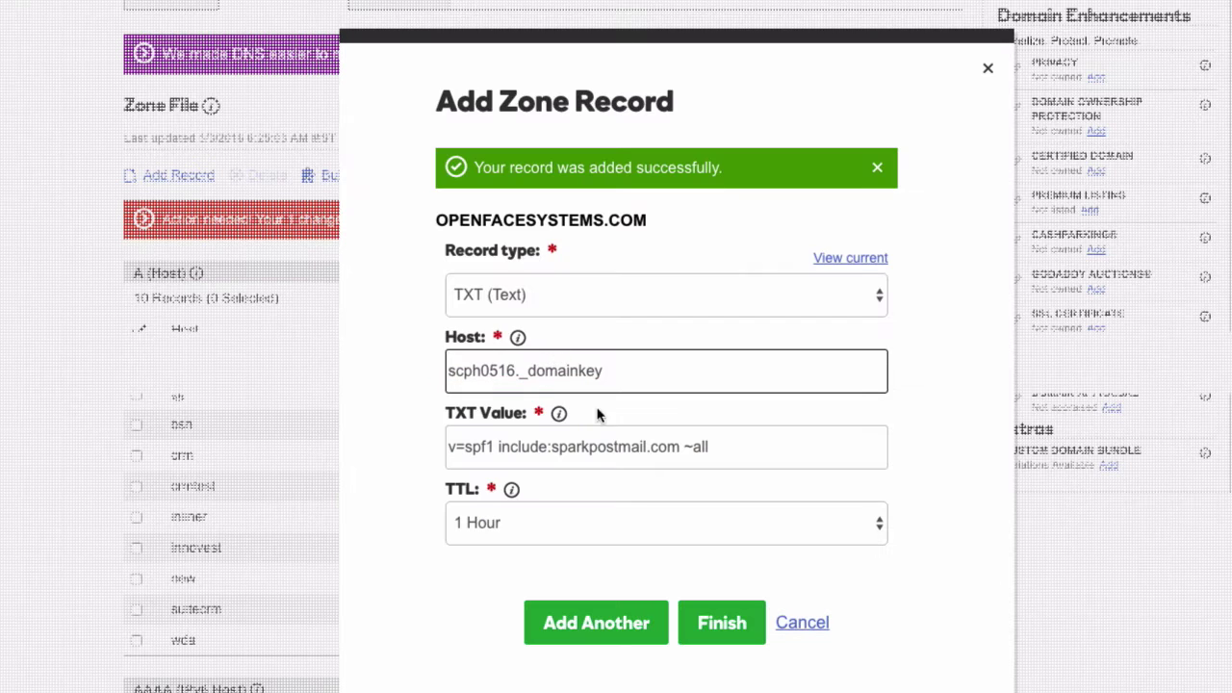
click(715, 445)
drag(715, 446, 435, 436)
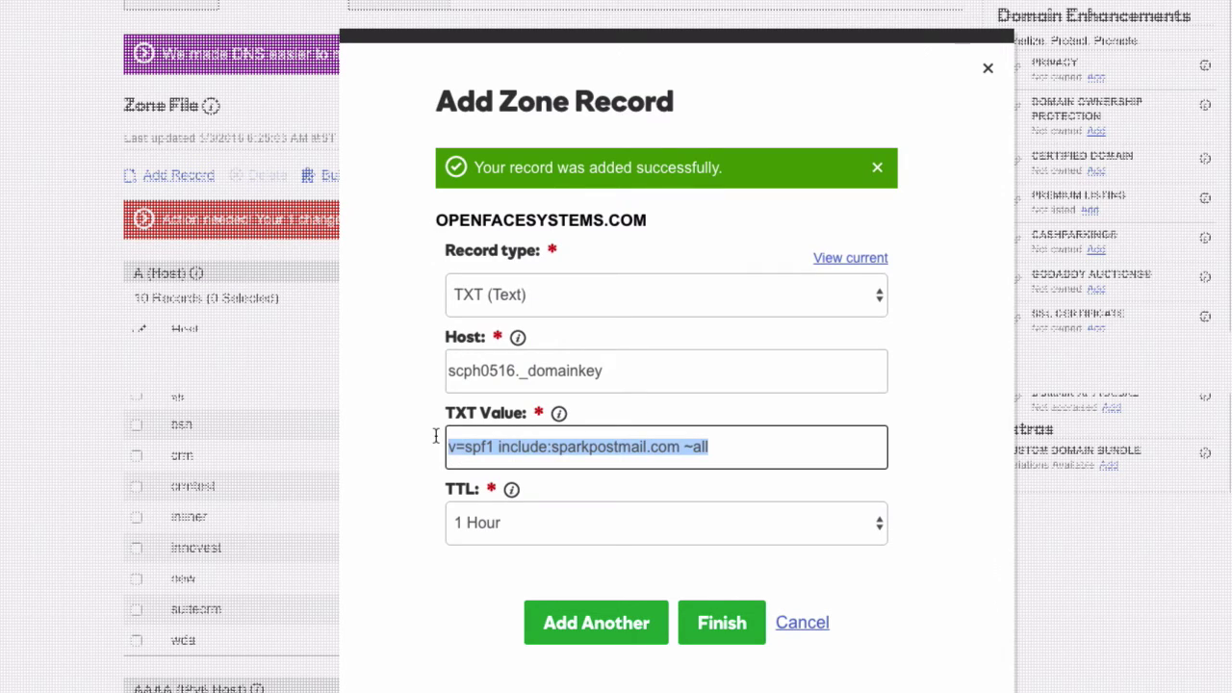
key(ctrl+v)
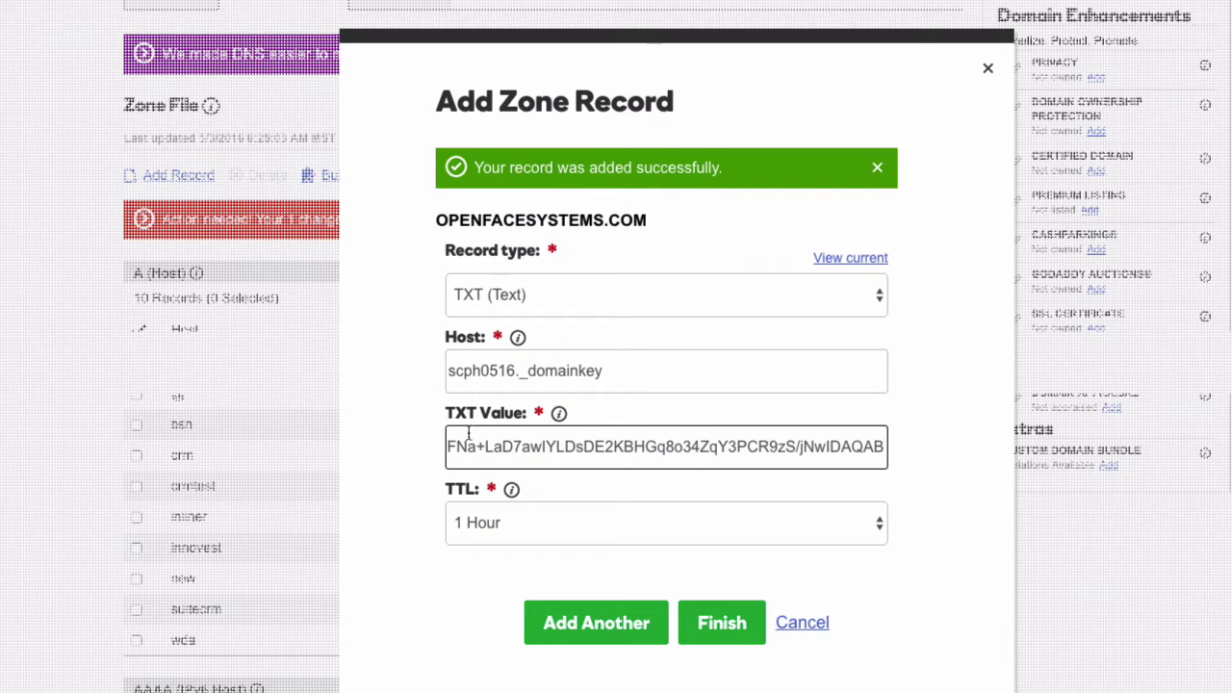
click(621, 451)
key(Left)
key(Left)
key(Left)
key(Left)
key(Left)
key(Left)
key(Left)
key(Left)
key(Left)
key(Left)
key(Left)
key(Left)
key(Left)
key(Left)
key(Left)
key(Left)
key(Left)
key(Left)
key(Left)
key(Left)
key(Left)
key(Left)
key(Left)
key(Left)
key(Left)
key(Left)
key(Left)
key(Left)
key(Left)
key(Left)
key(Left)
key(Left)
key(Left)
key(Left)
key(Left)
key(Left)
key(Left)
key(Left)
key(Left)
key(Left)
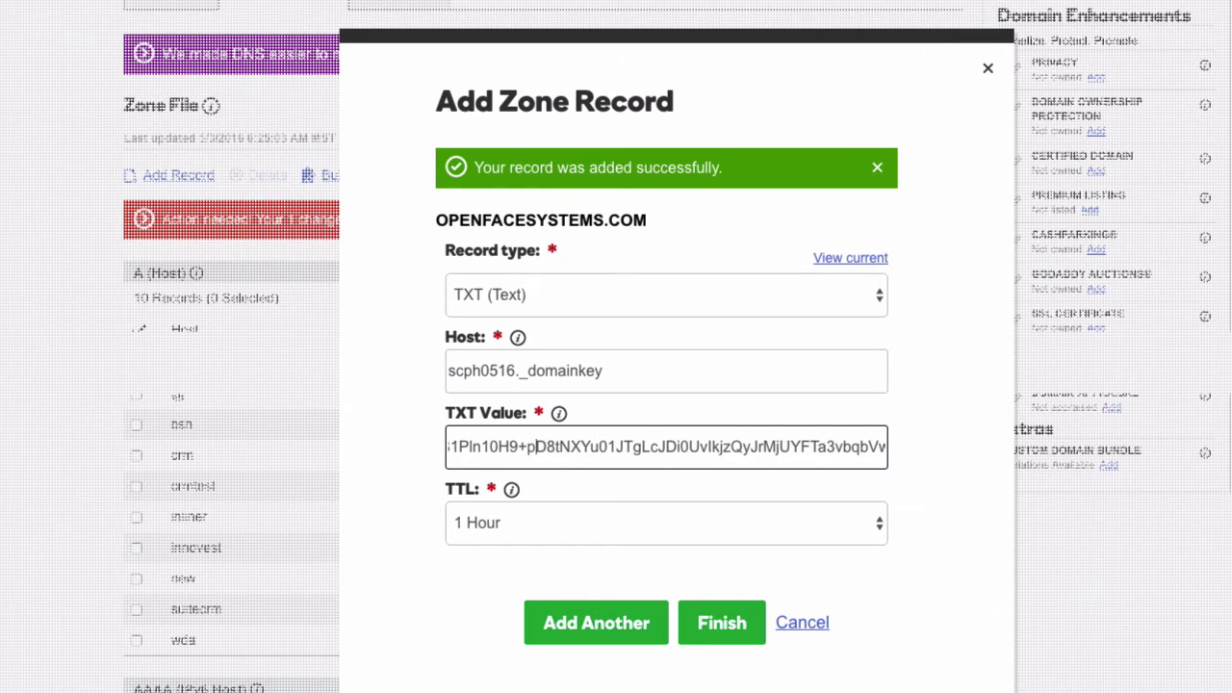
key(Left)
key(Left)
key(Left)
key(Left)
key(Left)
key(Left)
key(Left)
key(Left)
key(Left)
key(Left)
key(Left)
key(Left)
key(Left)
key(Left)
key(Left)
key(Left)
key(Left)
key(Left)
key(Left)
key(Left)
key(Left)
key(Left)
key(Left)
key(Left)
key(Left)
key(Left)
key(Left)
key(Left)
key(Left)
key(Left)
key(Left)
key(Left)
key(Left)
key(Left)
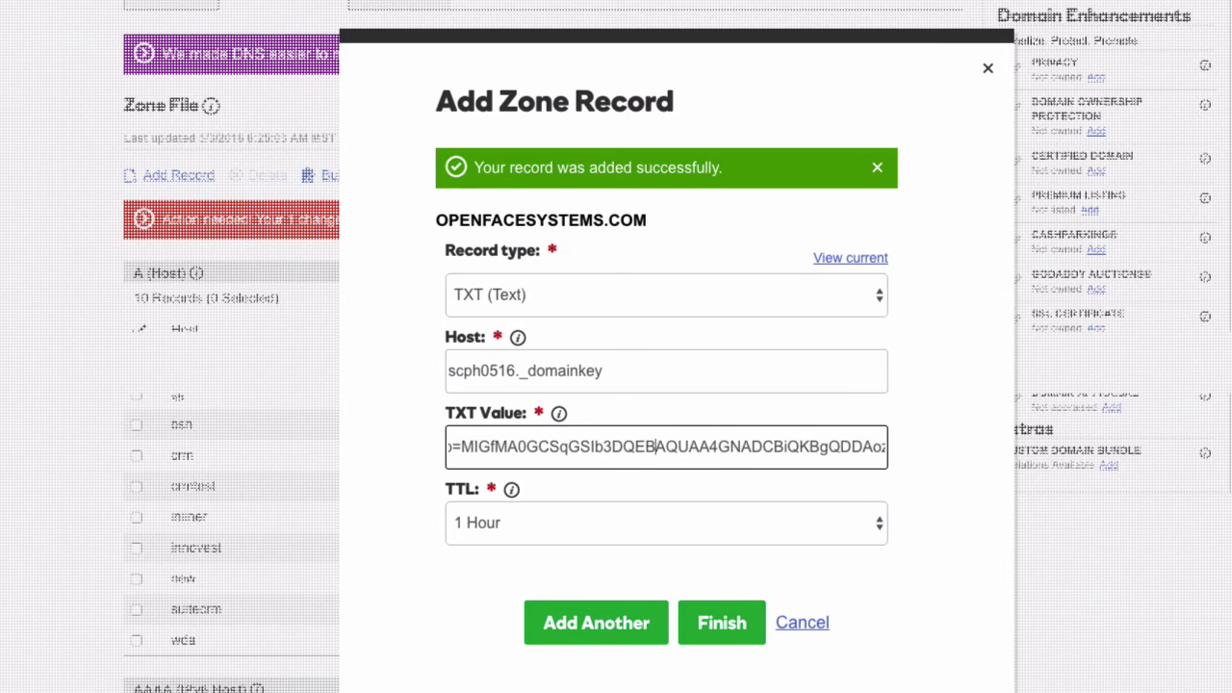
key(Left)
key(Left)
key(Left)
key(Left)
key(Left)
key(Left)
key(Left)
key(Left)
key(Left)
key(Left)
key(Left)
key(Left)
key(Left)
key(Left)
key(Left)
key(Left)
key(Left)
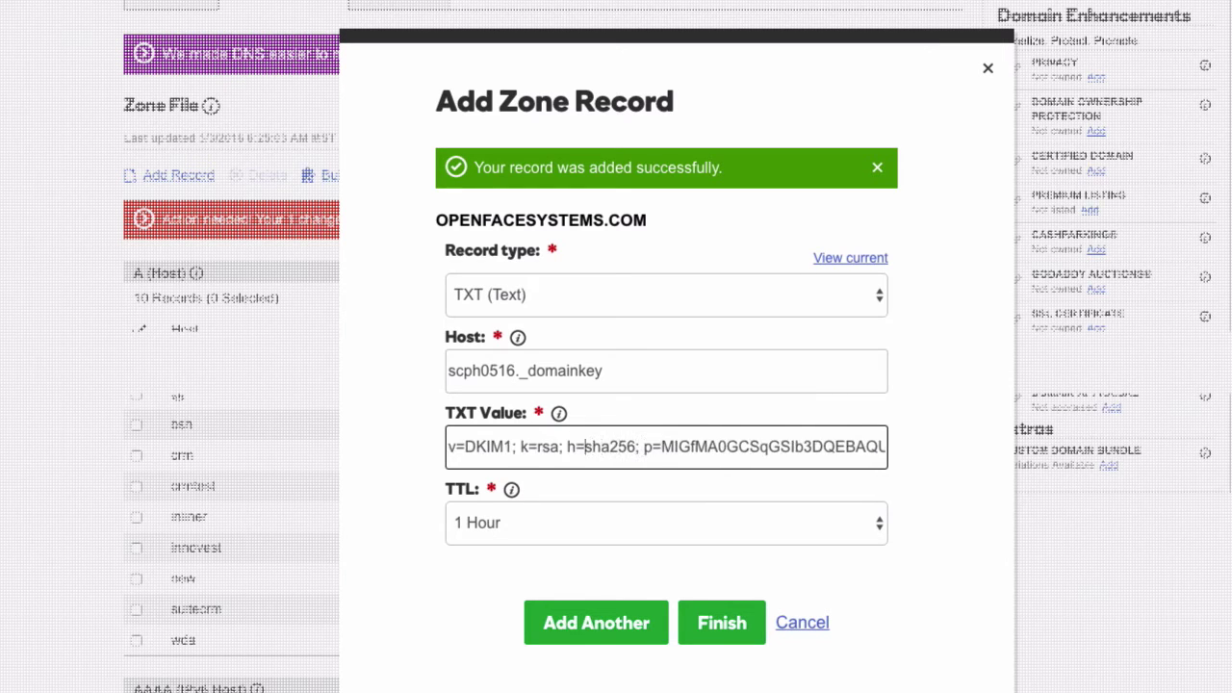
click(731, 641)
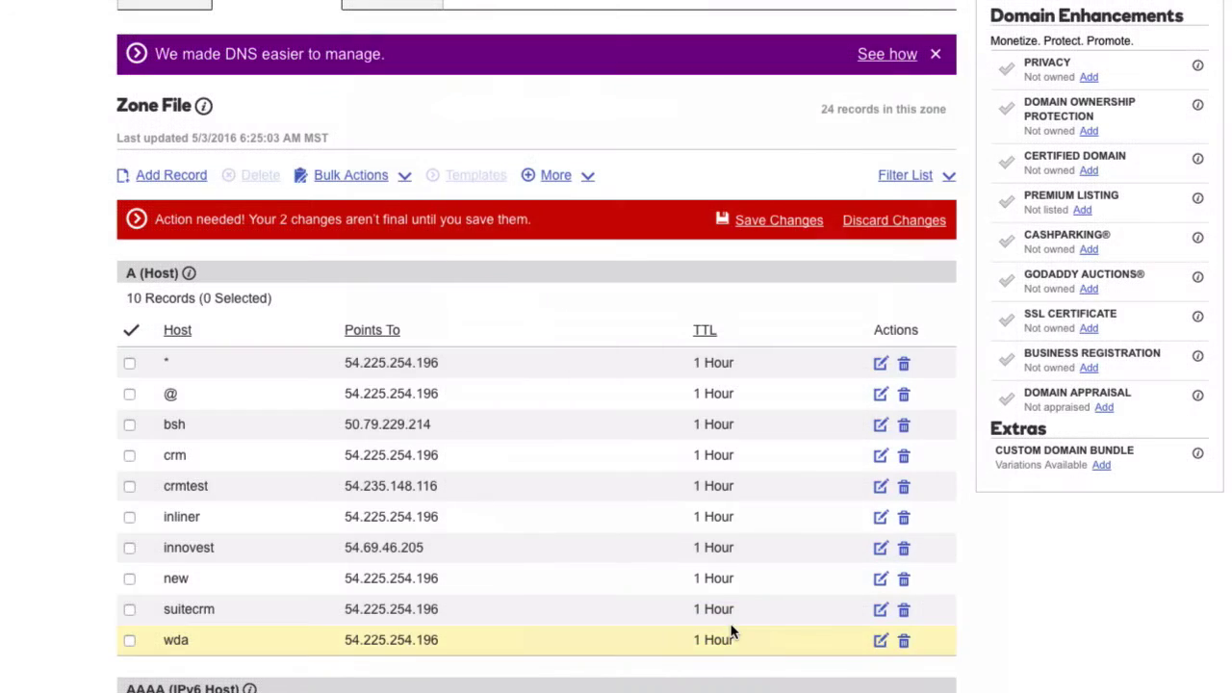
click(785, 225)
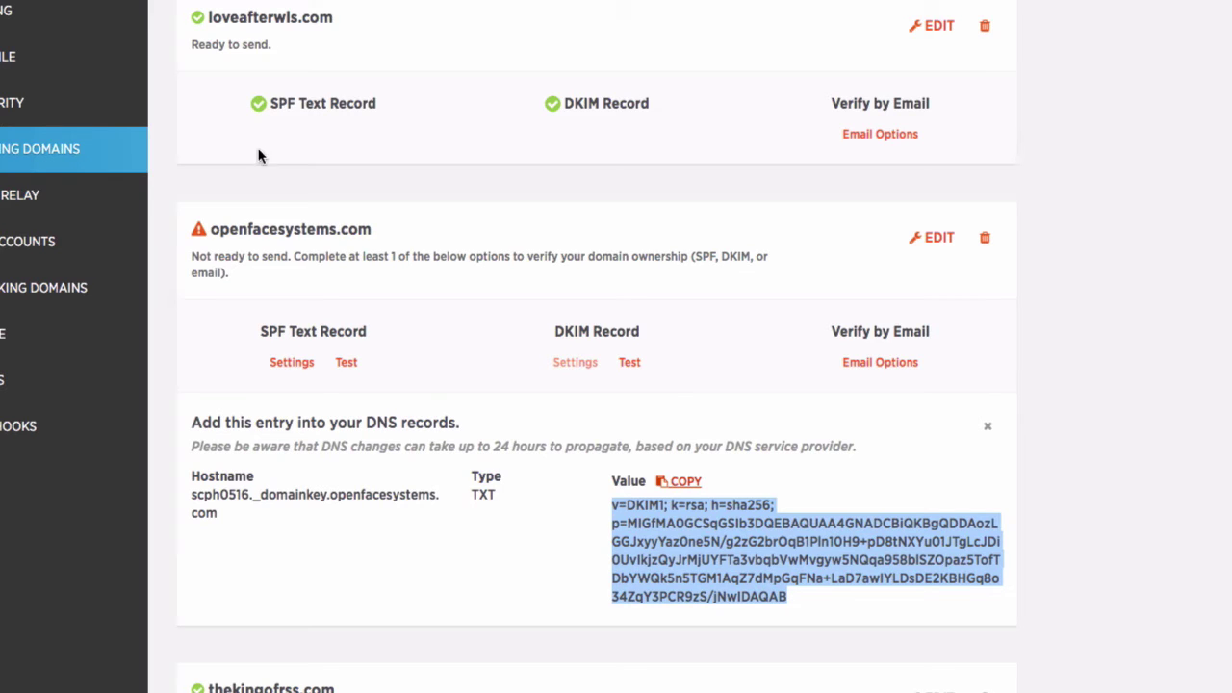
- Run the SPF and DKIM tests for openfacesystems.com and dismiss the email verification panel
click(417, 590)
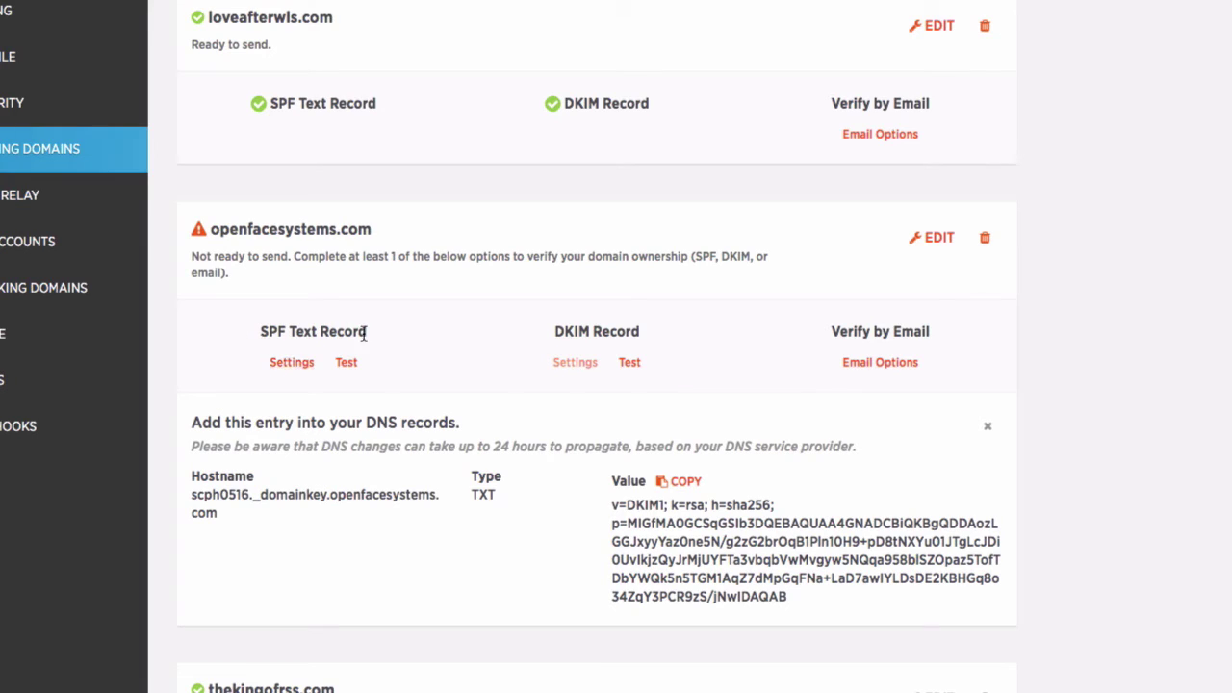
click(347, 363)
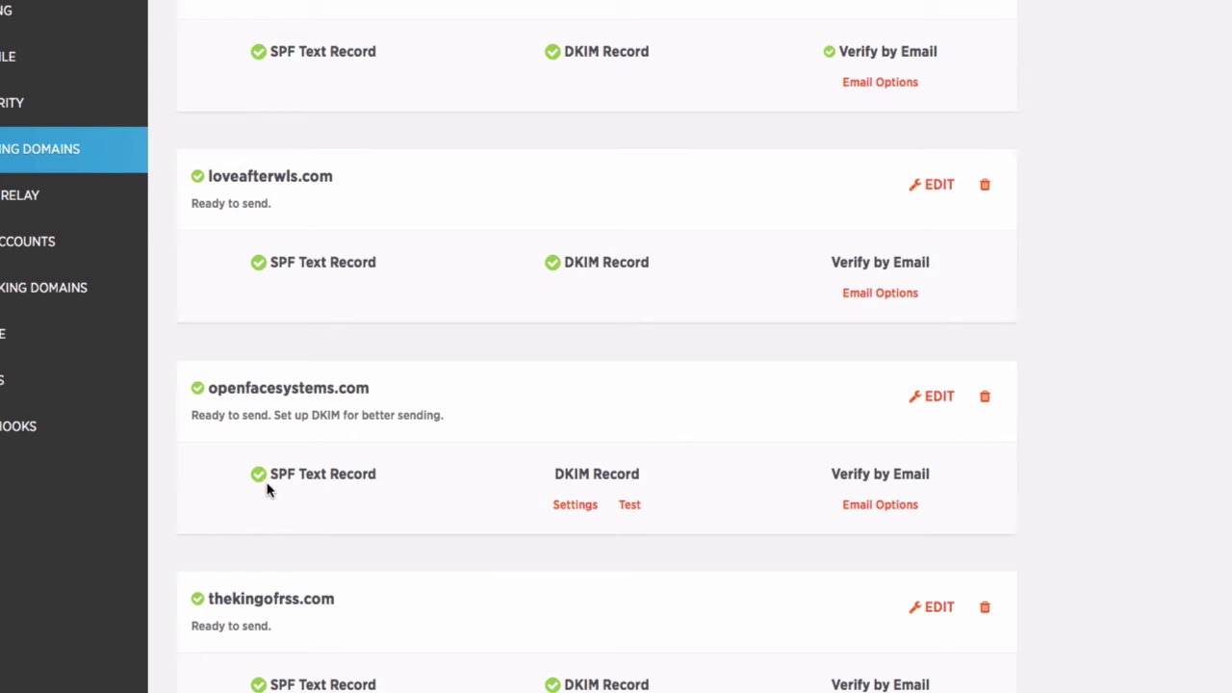
click(632, 511)
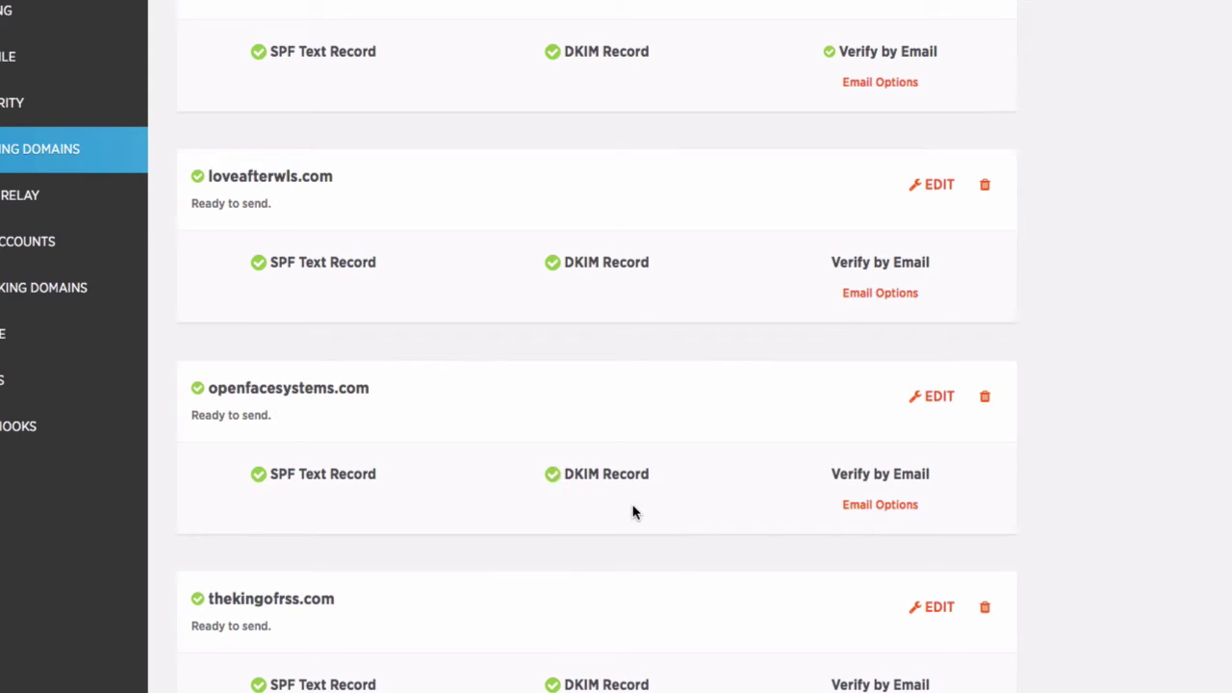
click(885, 506)
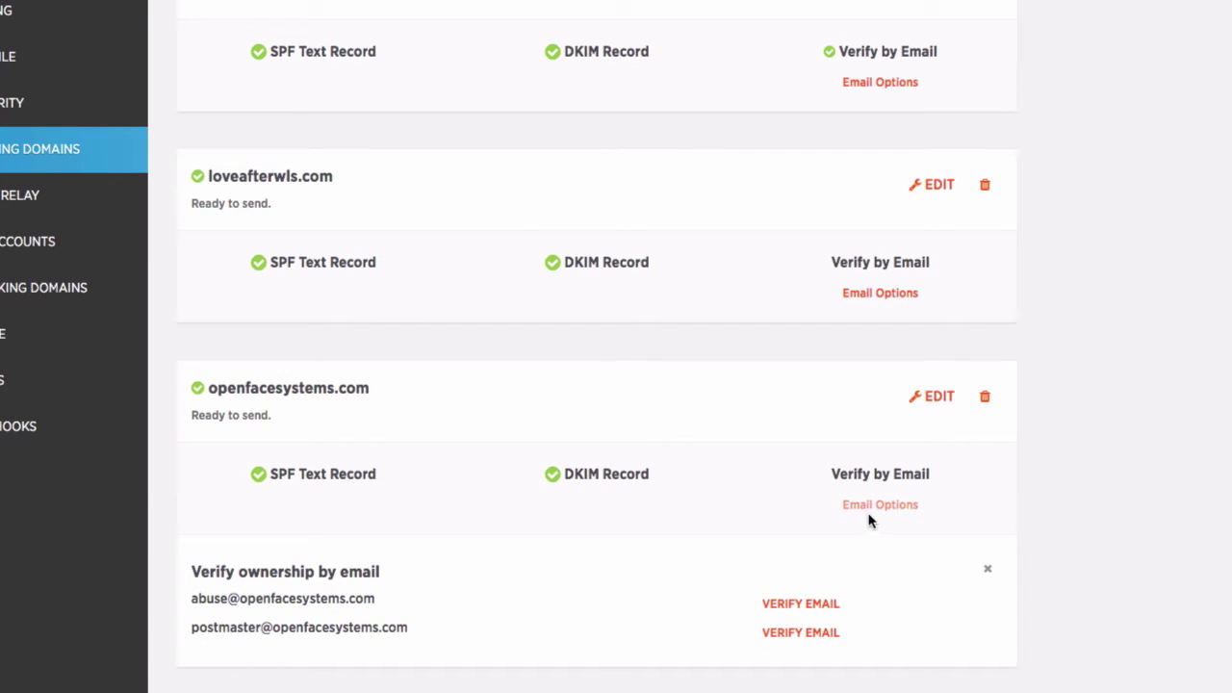
click(986, 569)
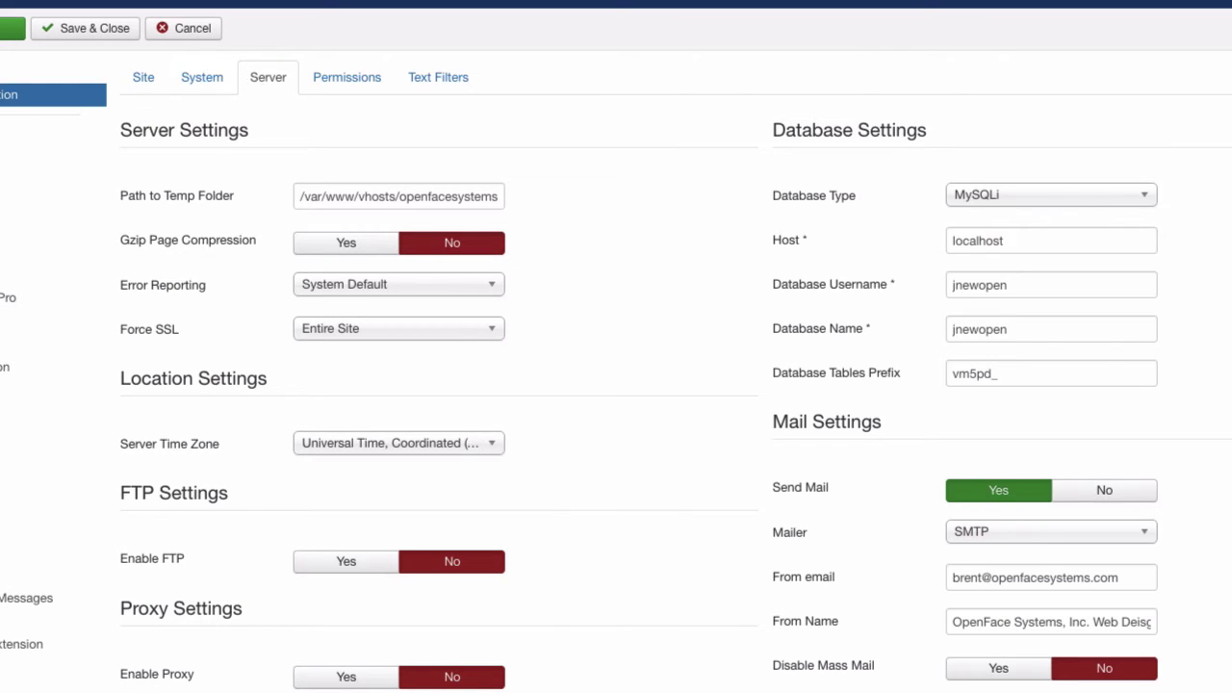
- Switch the Mailer under Mail Settings from SMTP to PHP Mail
scroll(616, 347, down, 3)
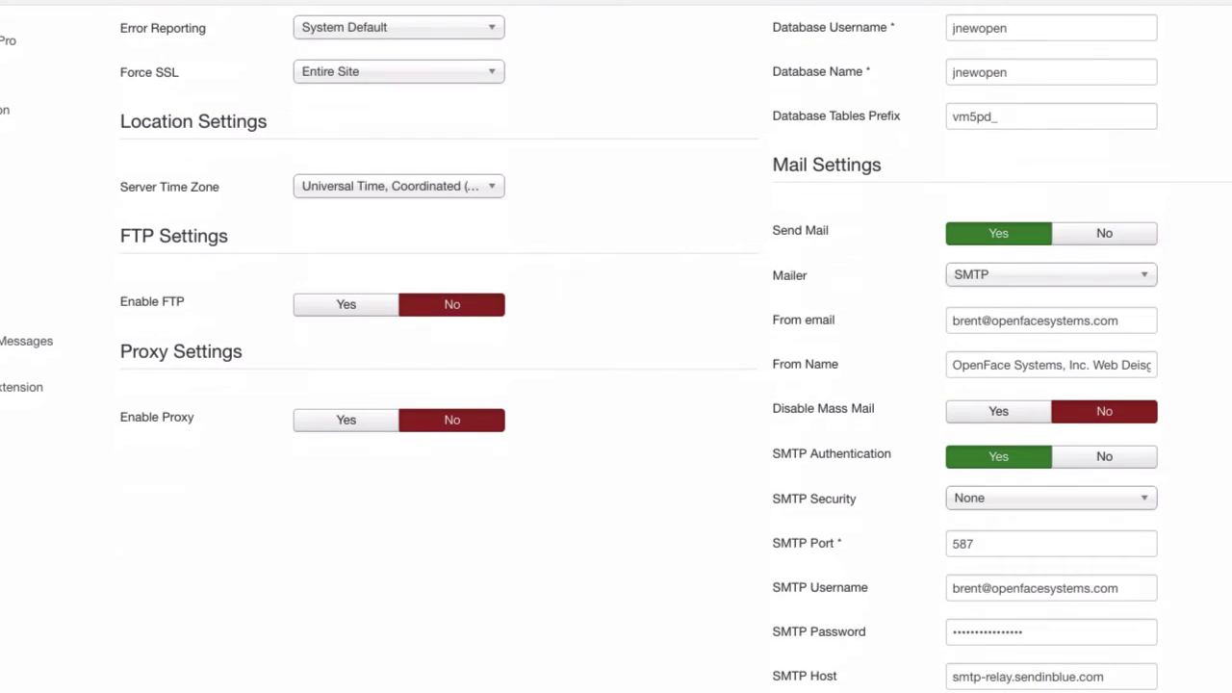
click(1142, 278)
click(1110, 300)
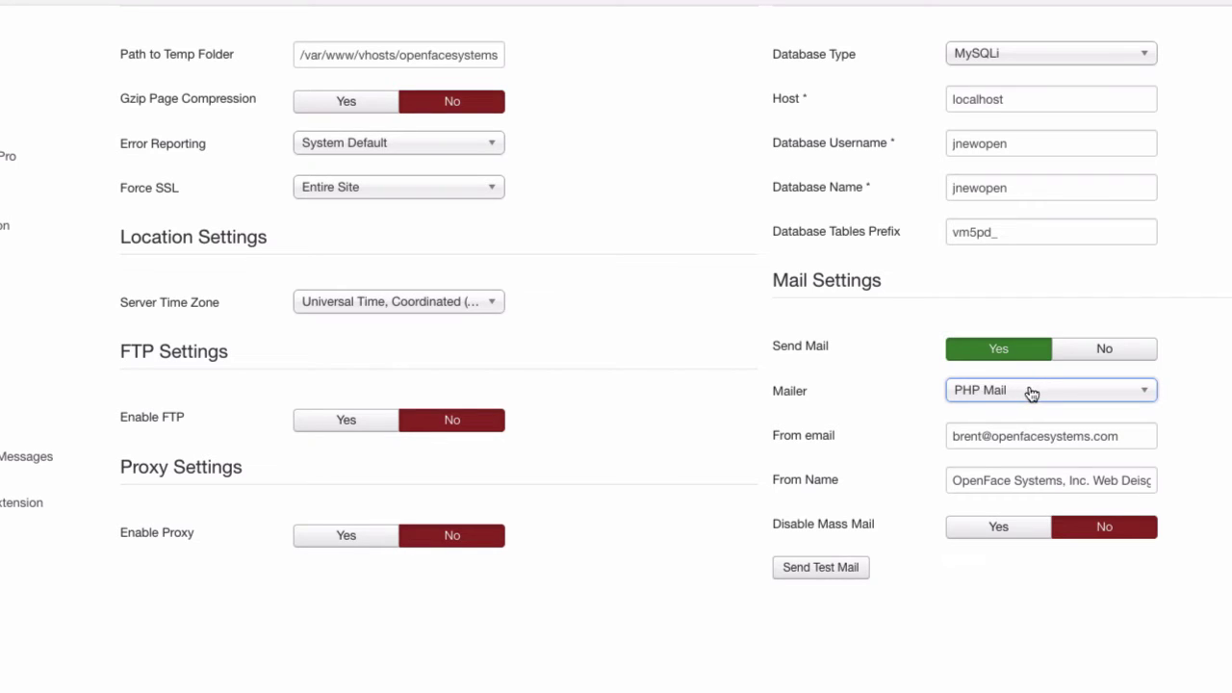
- Switch Joomla's mailer to SMTP and review the From email and From Name values
click(1030, 393)
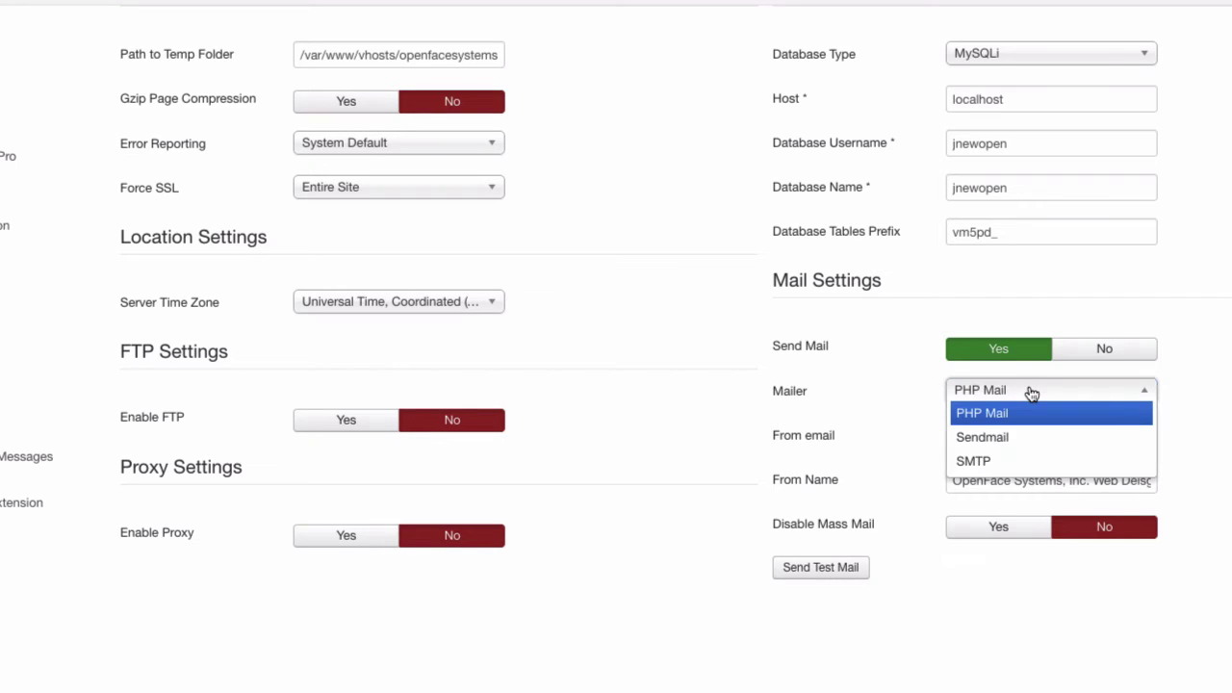
click(1007, 466)
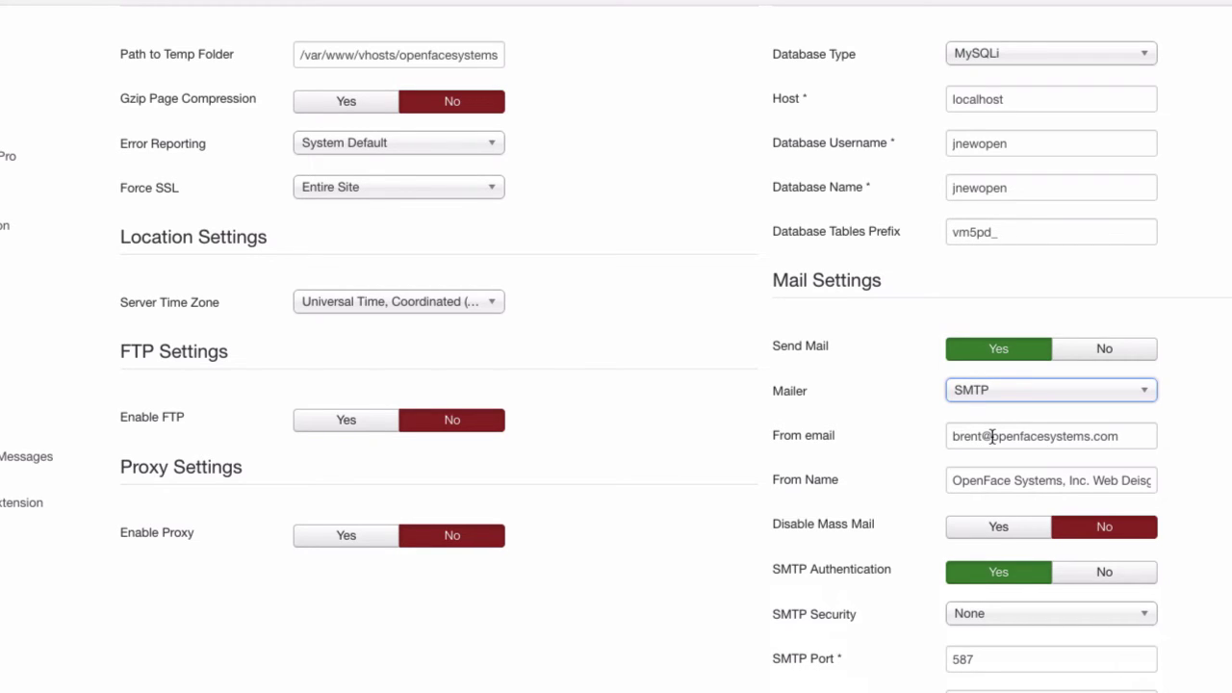
drag(991, 438, 1129, 449)
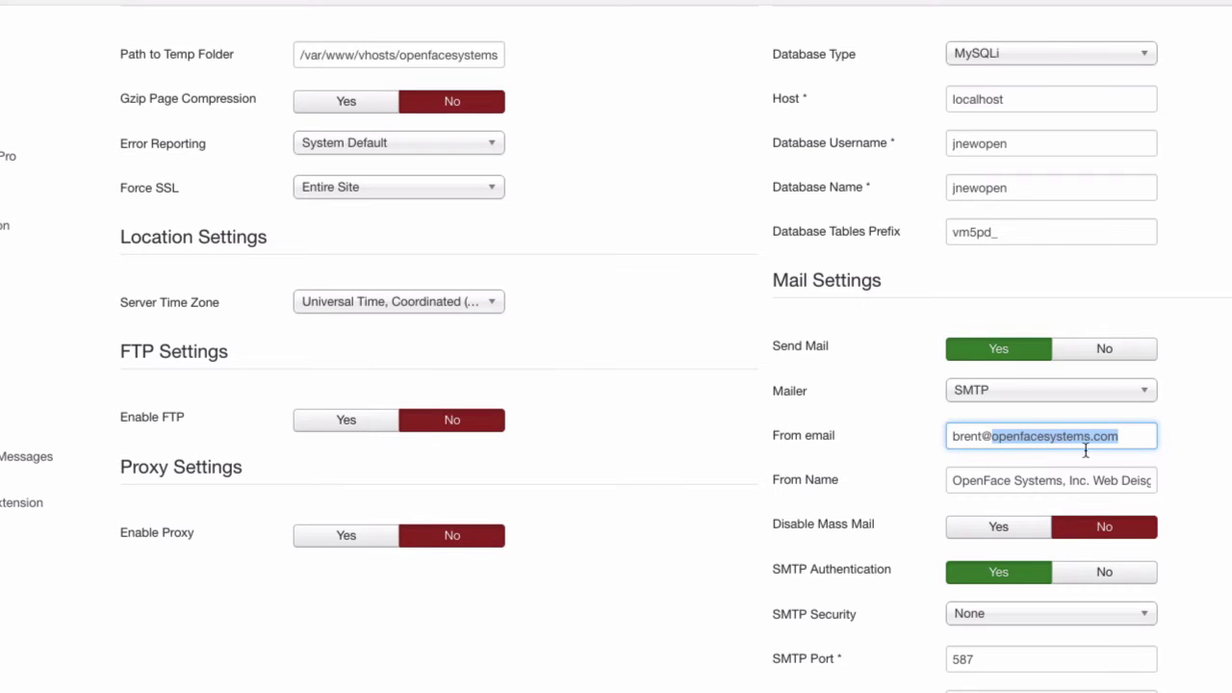
click(958, 484)
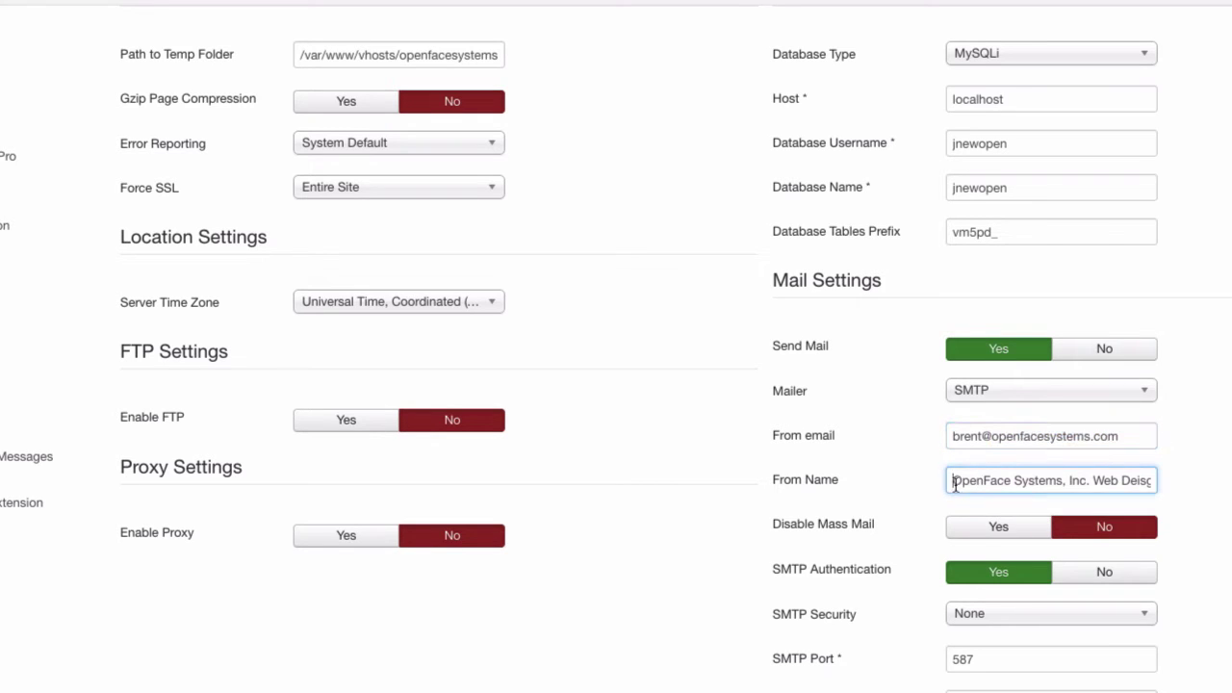
drag(950, 485, 1181, 482)
click(940, 474)
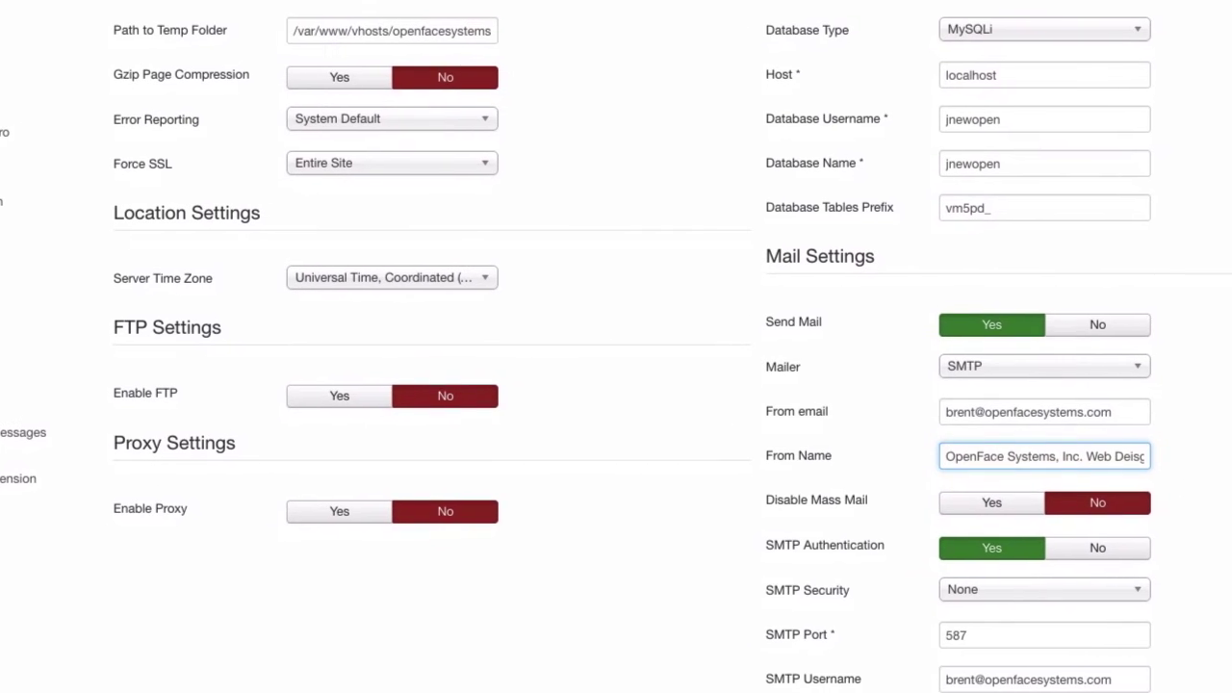
scroll(616, 346, down, 3)
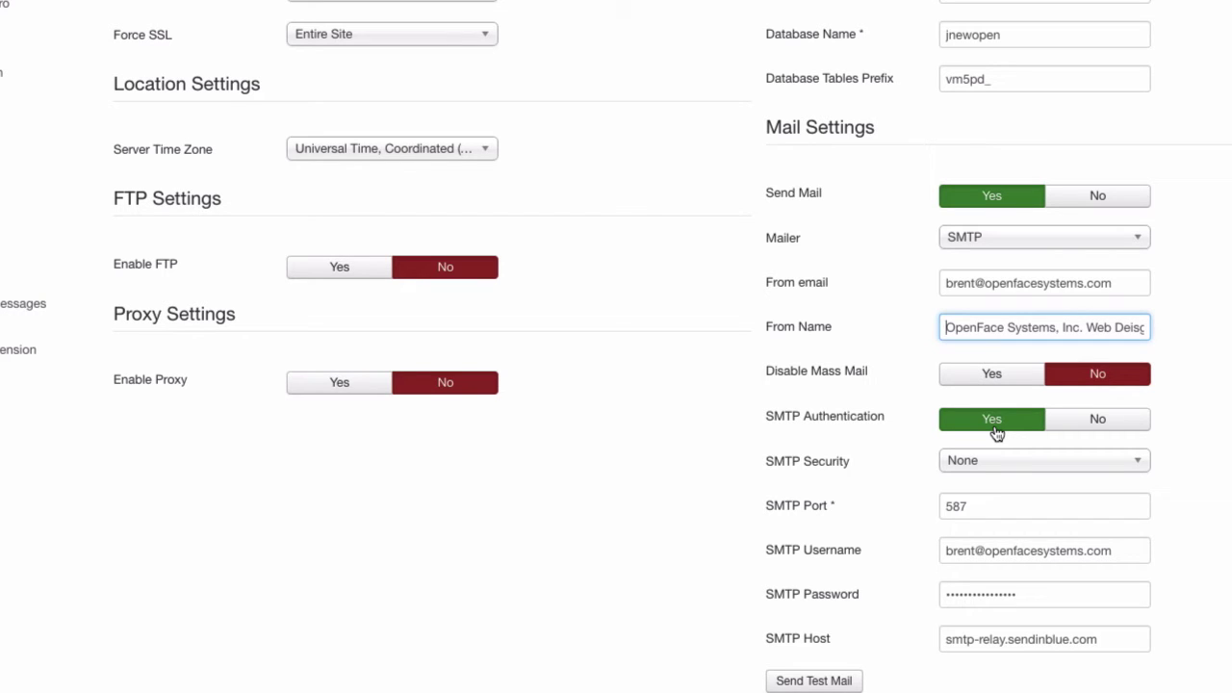
- Set SMTP security to TLS and clear the old Port, Username, Password and Host values
click(1007, 462)
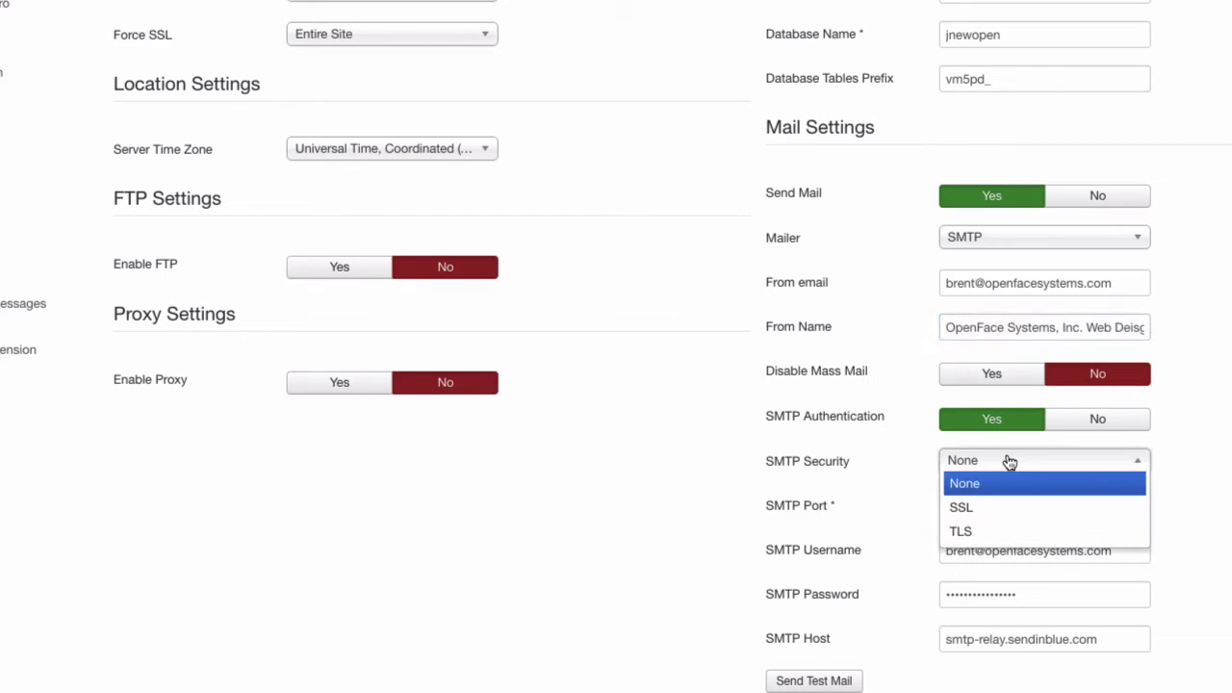
click(961, 533)
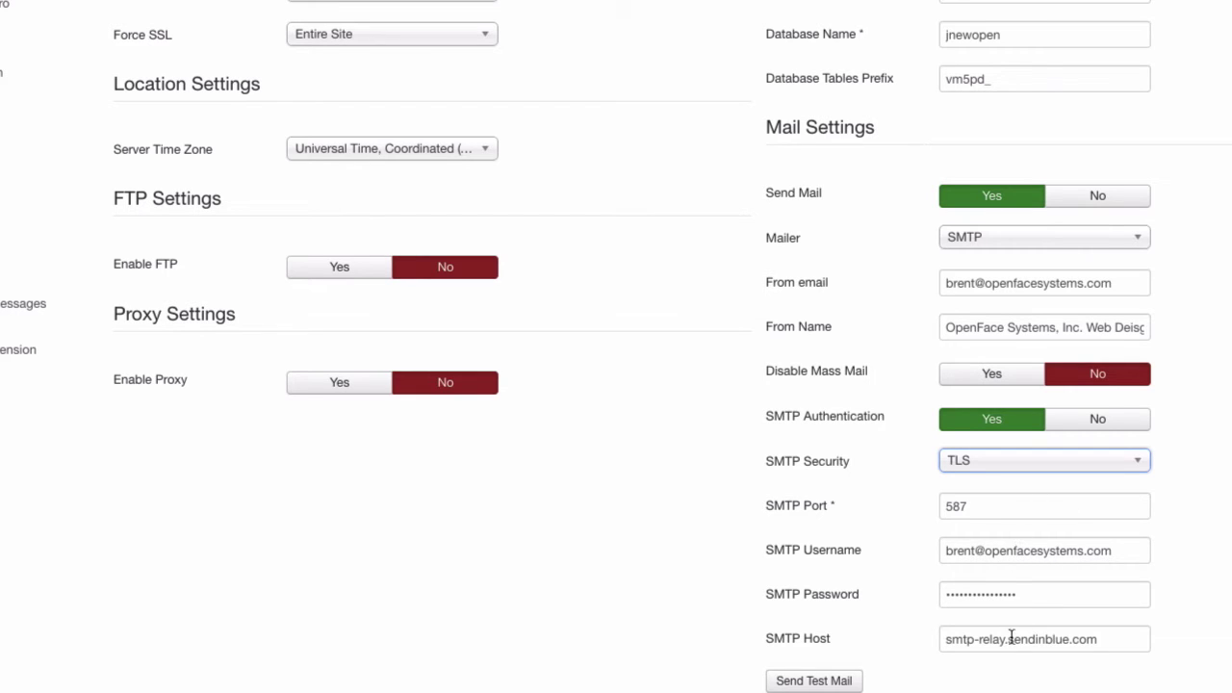
drag(990, 504, 937, 504)
key(BackSpace)
key(Tab)
key(BackSpace)
key(Tab)
key(BackSpace)
key(Tab)
key(BackSpace)
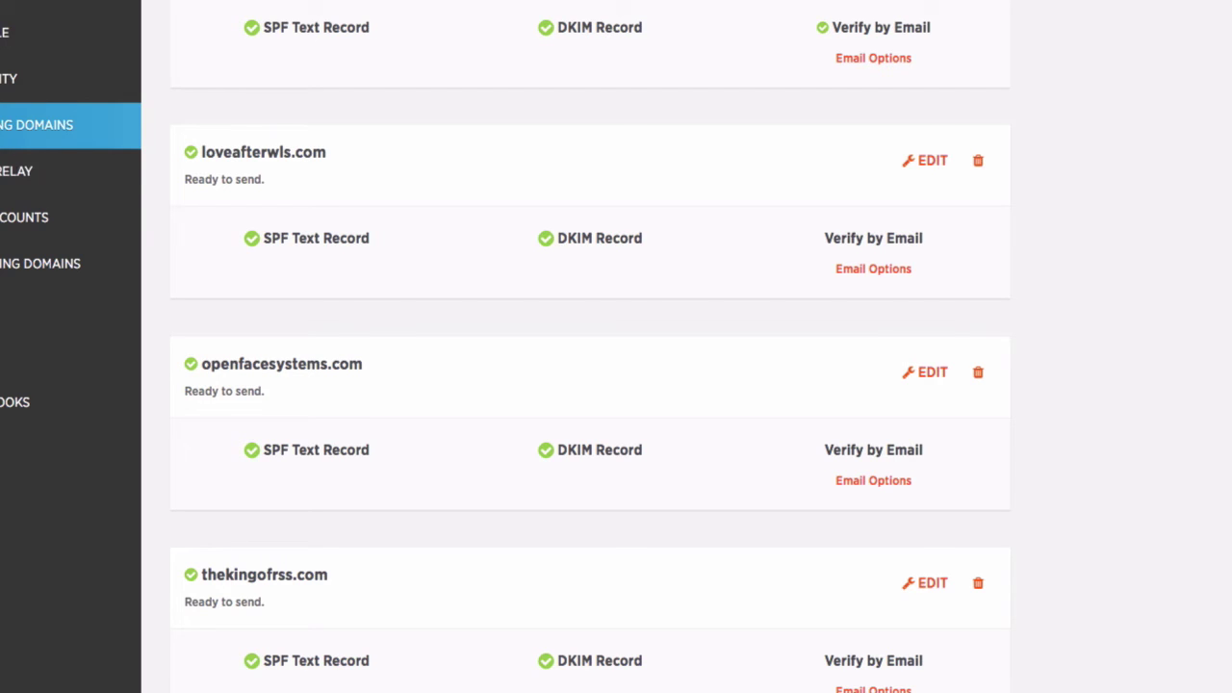
- Show SparkPost's SMTP relay details and copy the port 587
click(8, 178)
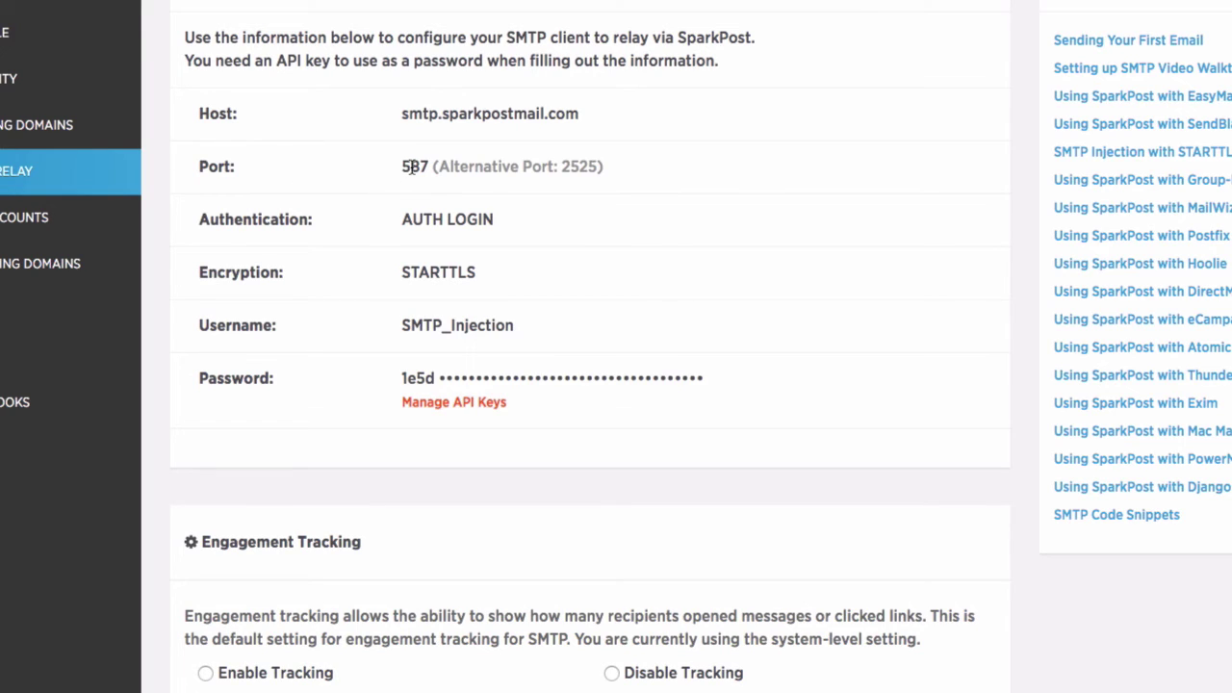
drag(430, 166, 394, 167)
key(ctrl+c)
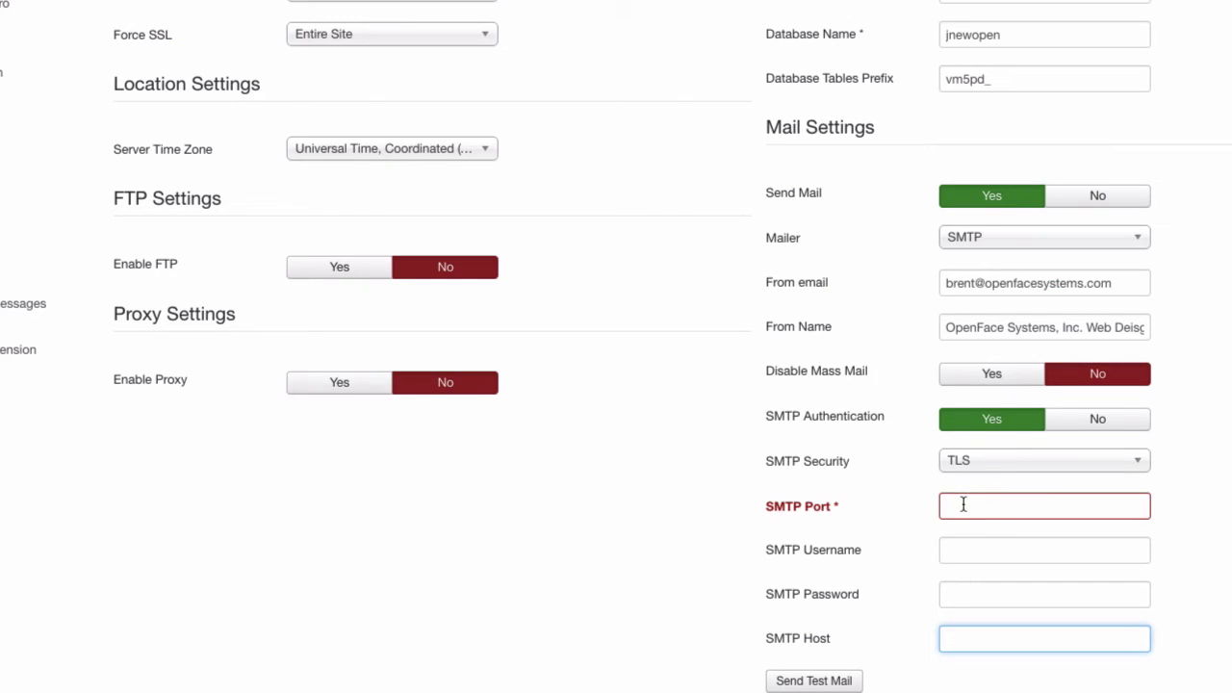
- Paste port 587 and username SMTP_Injection from SparkPost into Joomla's SMTP fields
click(962, 504)
key(ctrl+v)
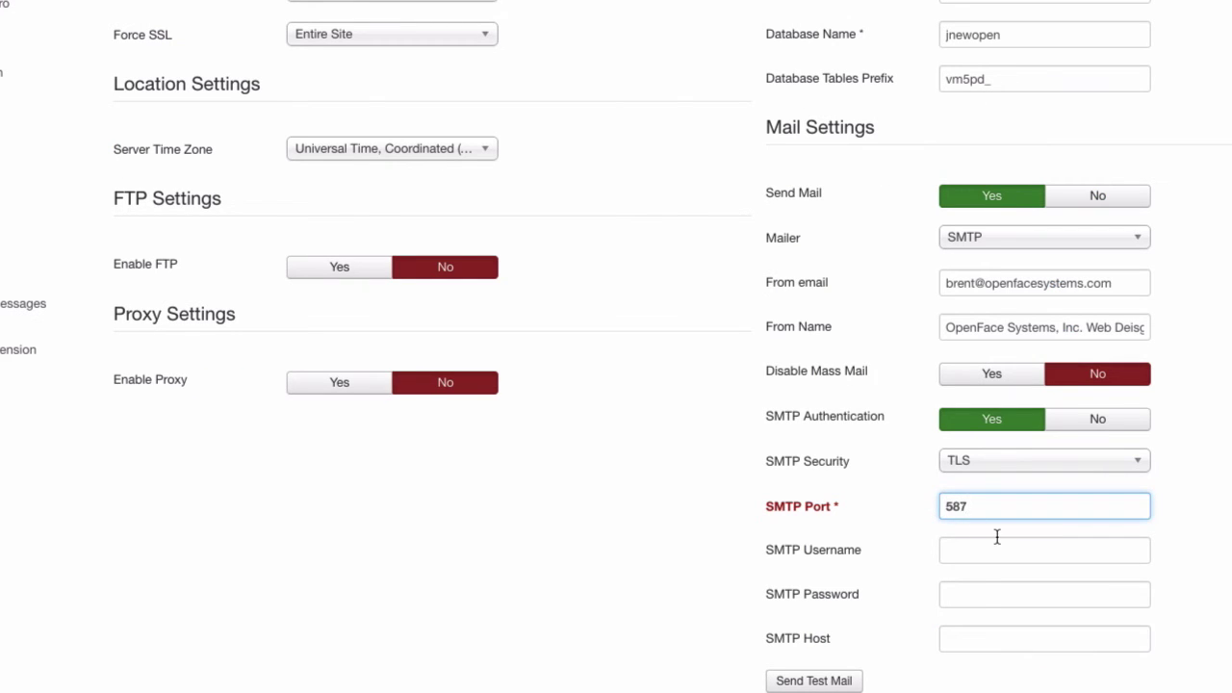
click(978, 548)
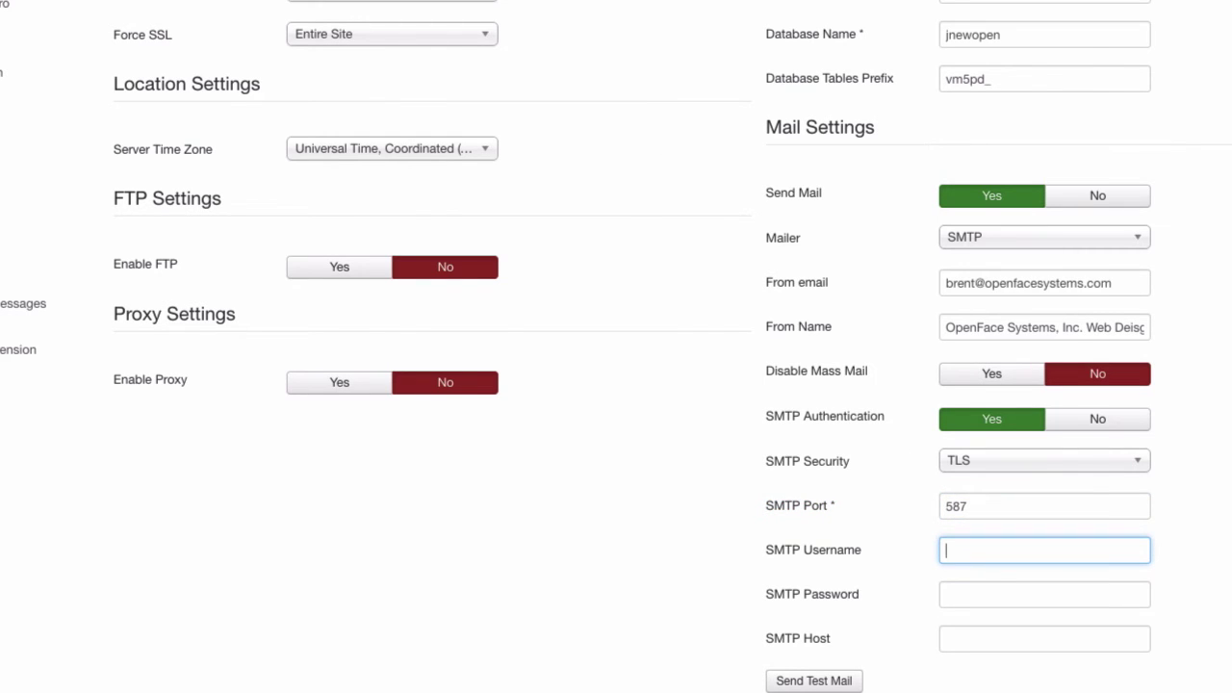
key(alt+Tab)
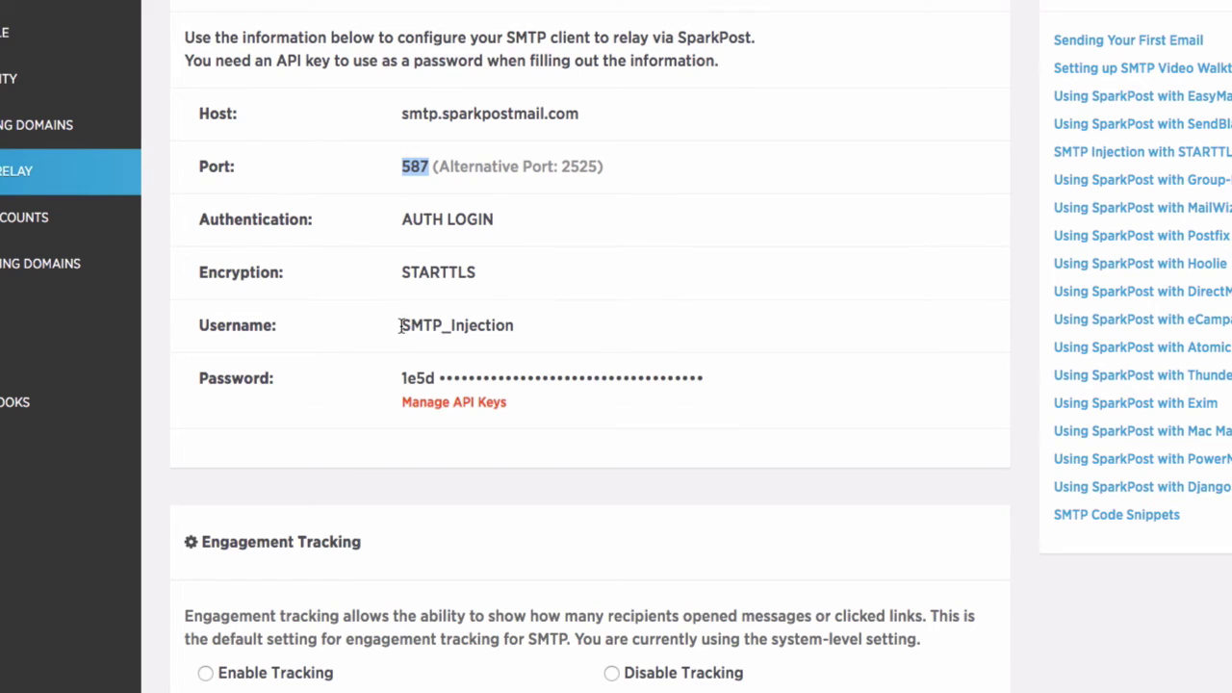
drag(400, 326, 519, 325)
key(ctrl+c)
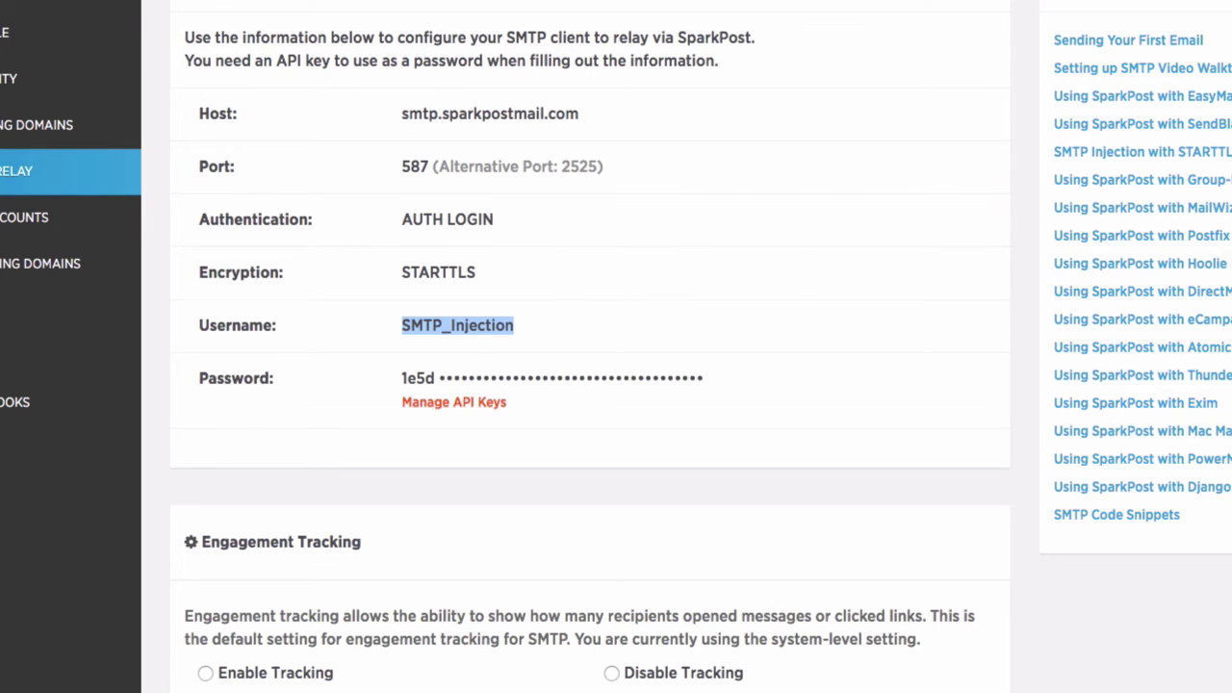
key(alt+Tab)
key(ctrl+v)
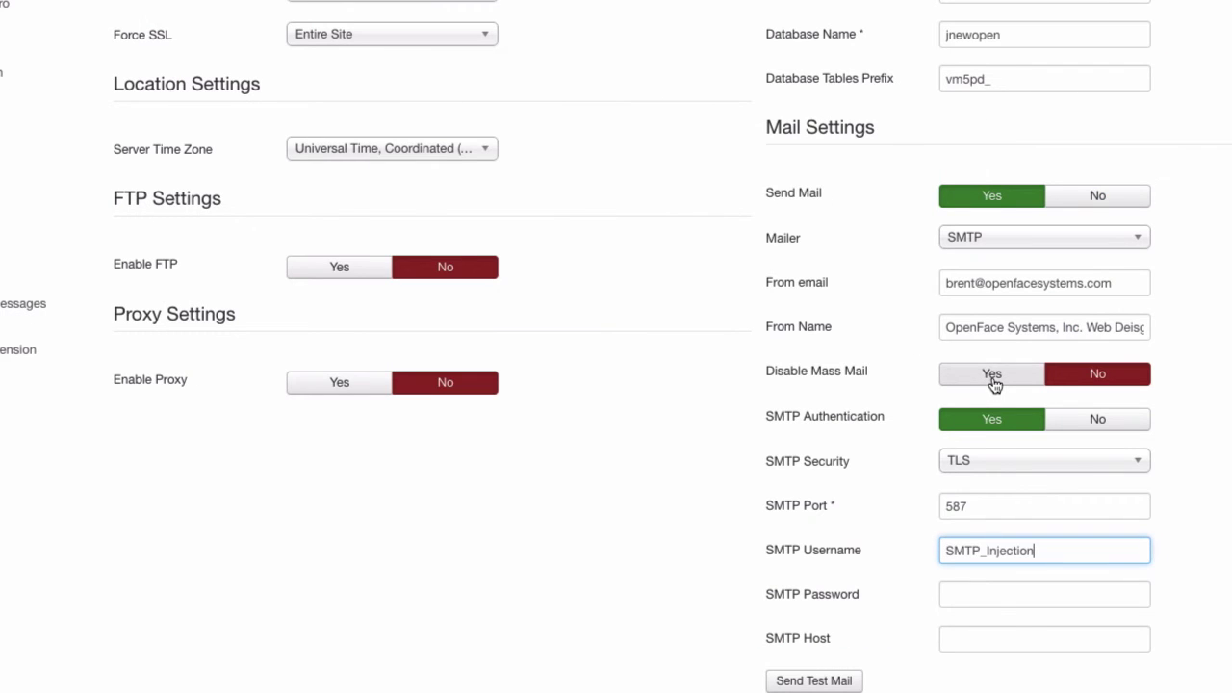
- Fill Joomla's SMTP Host with SparkPost's relay host smtp.sparkpostmail.com
click(989, 598)
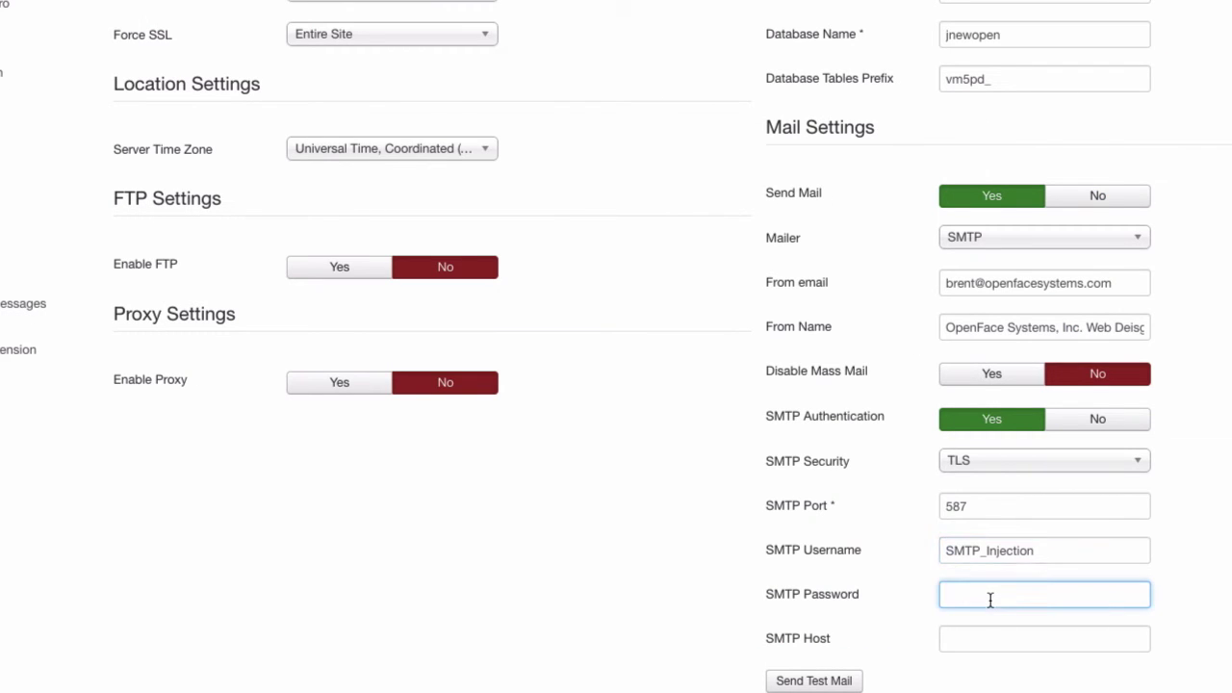
click(976, 643)
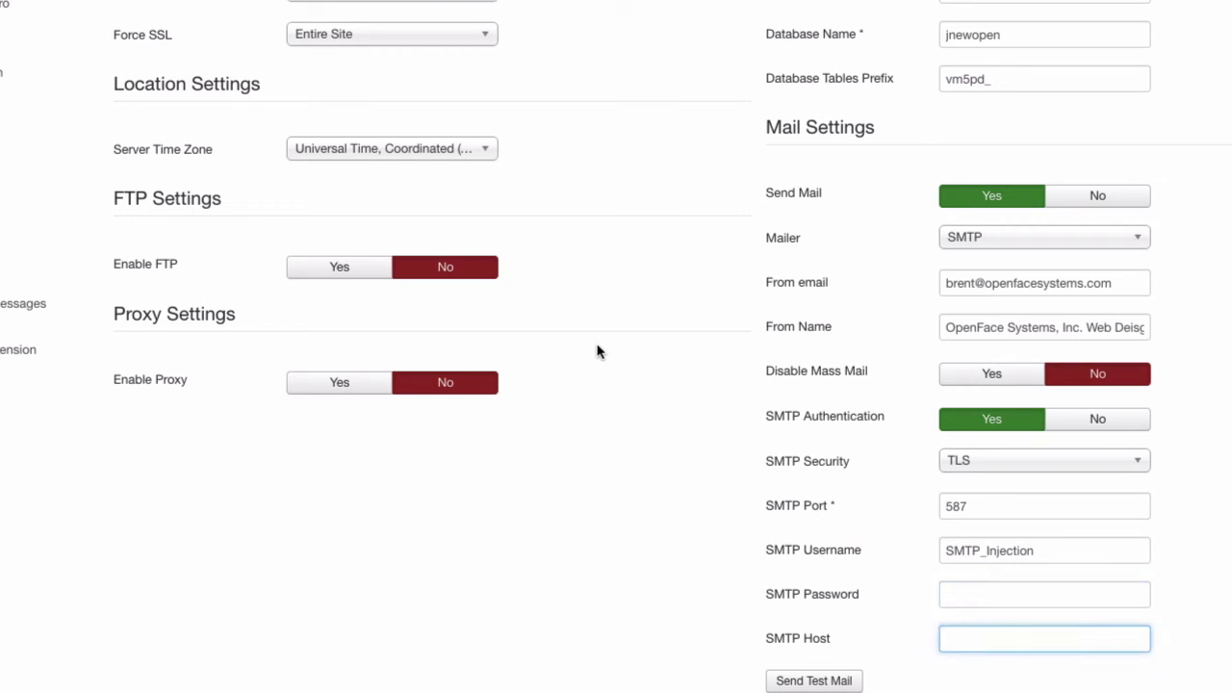
key(alt+Tab)
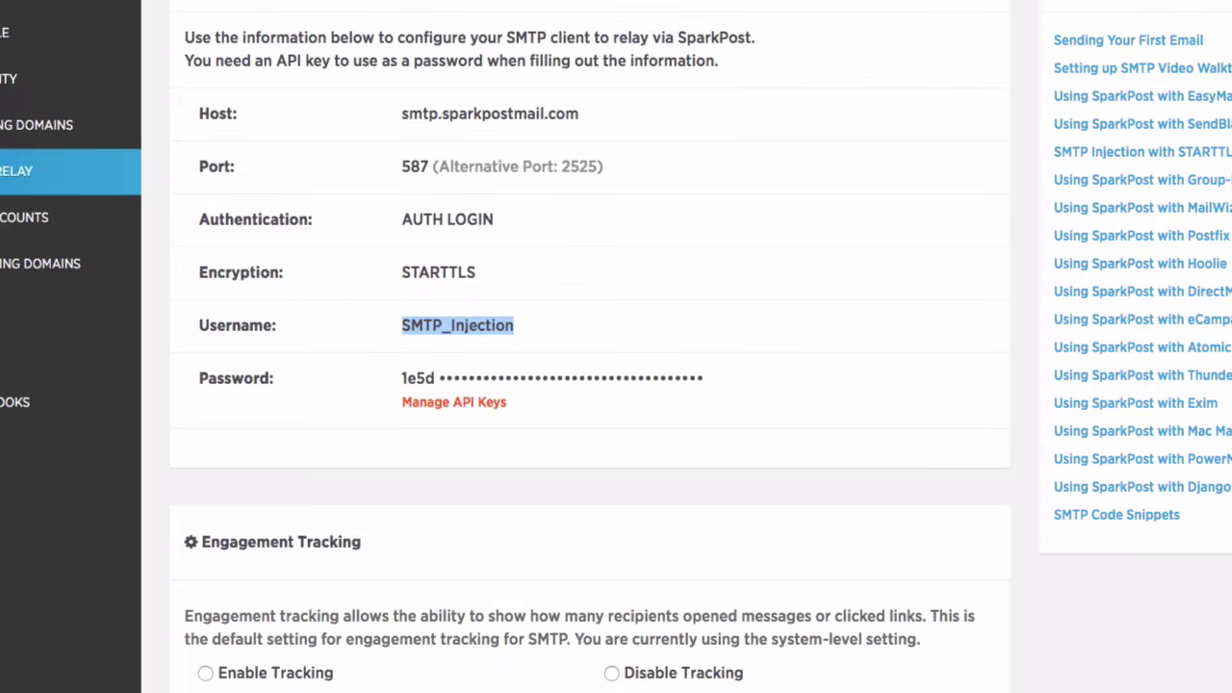
click(400, 113)
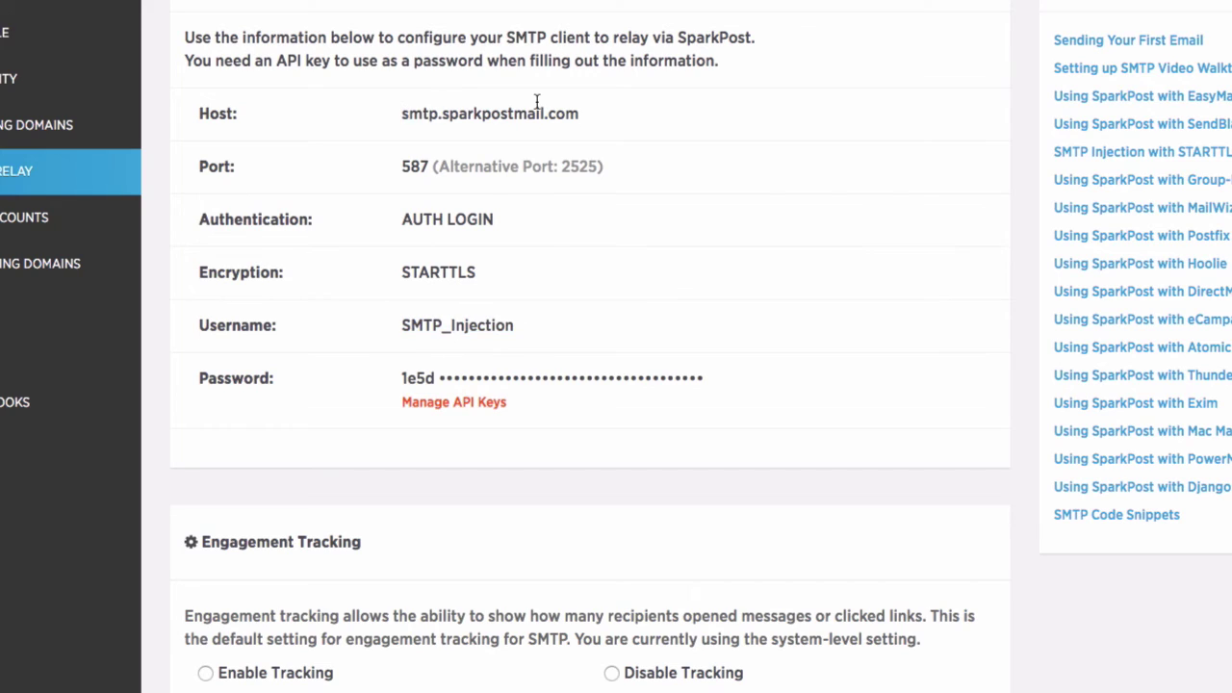
double_click(579, 112)
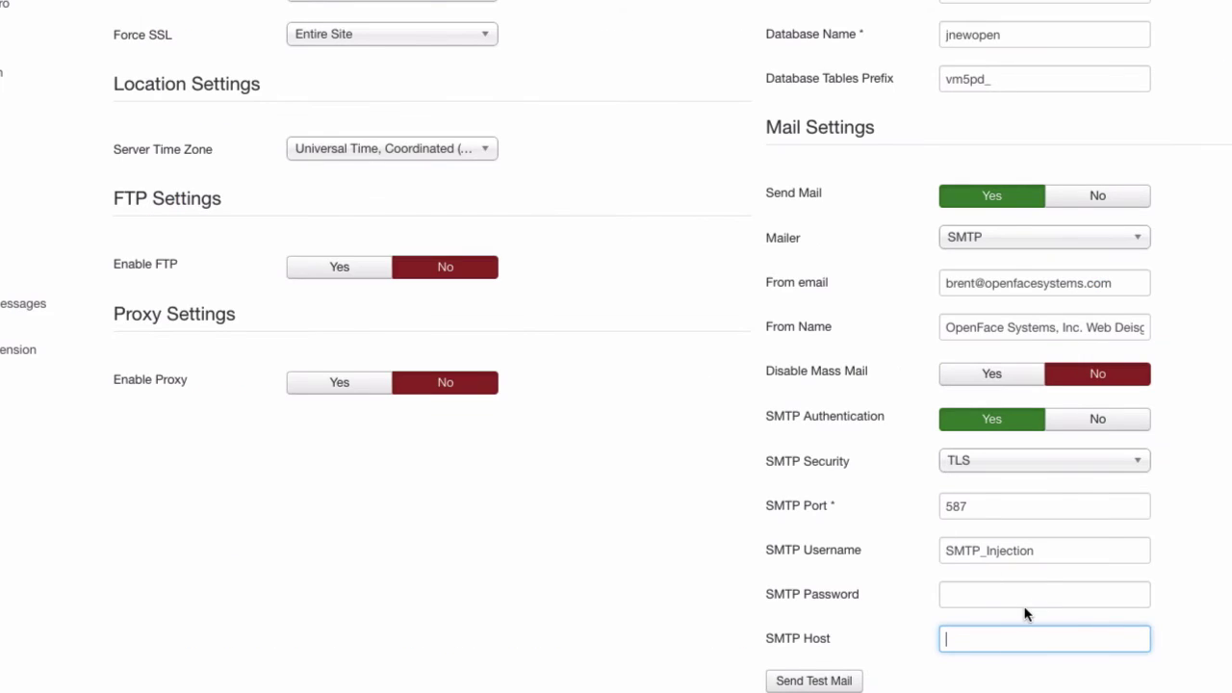
text(smtp.sparkpostmail.com)
click(1016, 591)
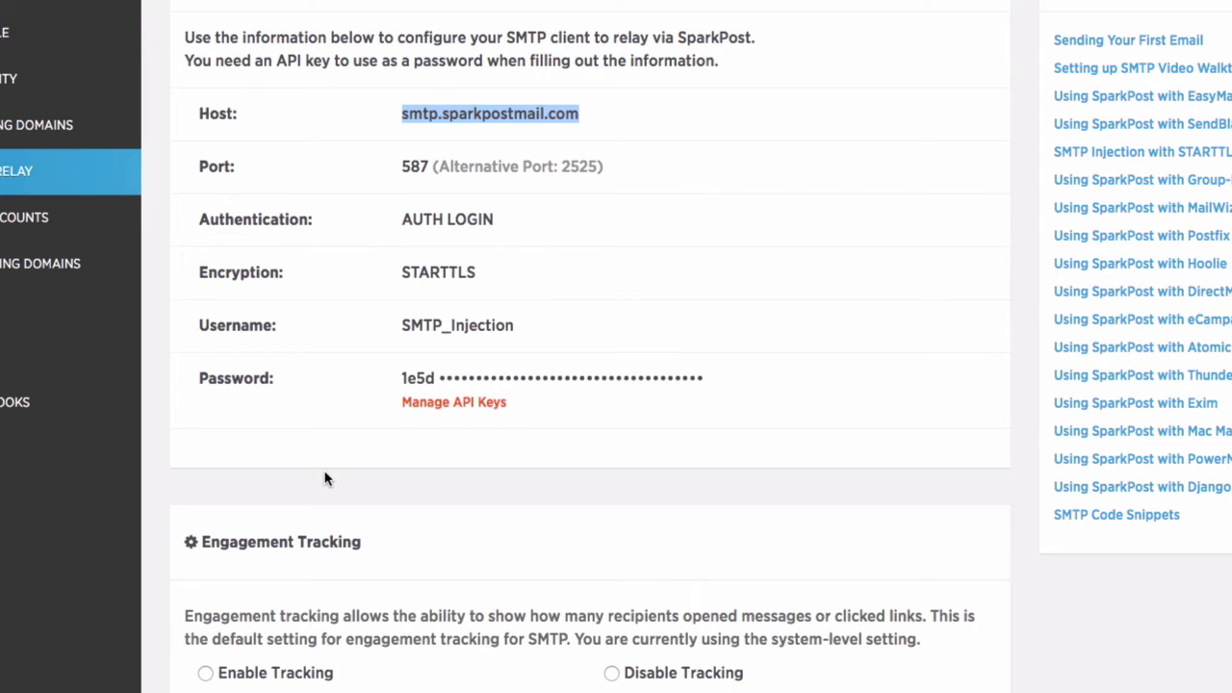
- Start a new SparkPost API key named openfacesystems.com with only Send via SMTP permission
click(499, 412)
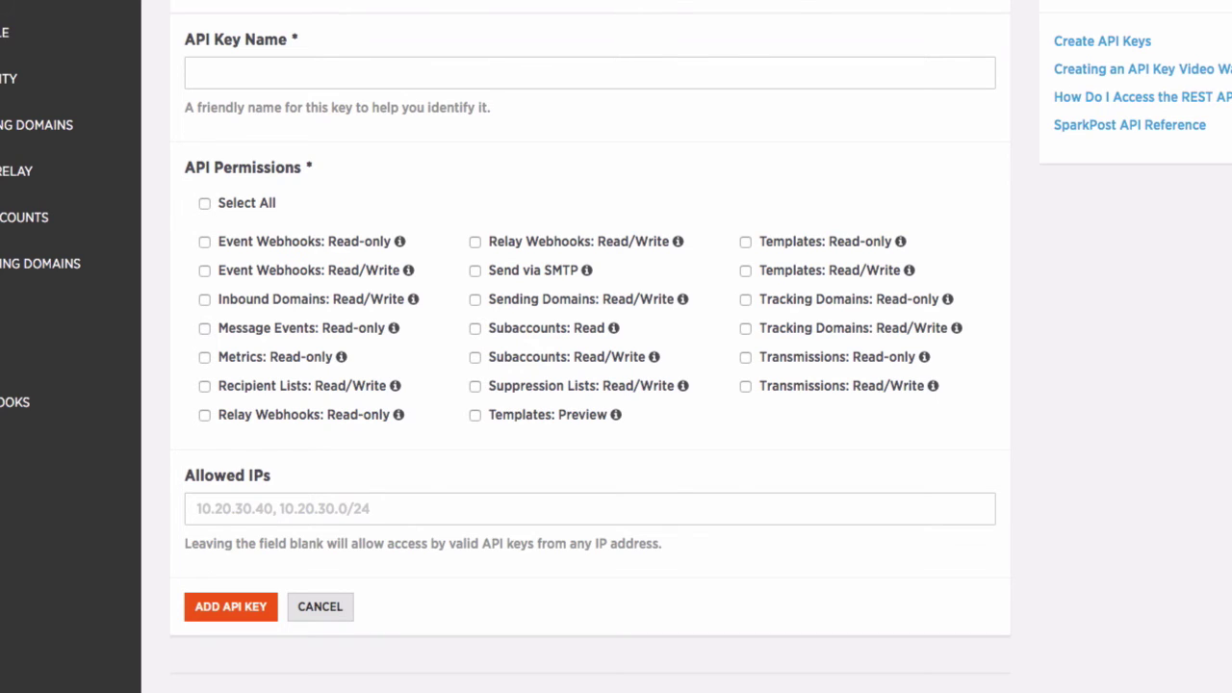
click(731, 69)
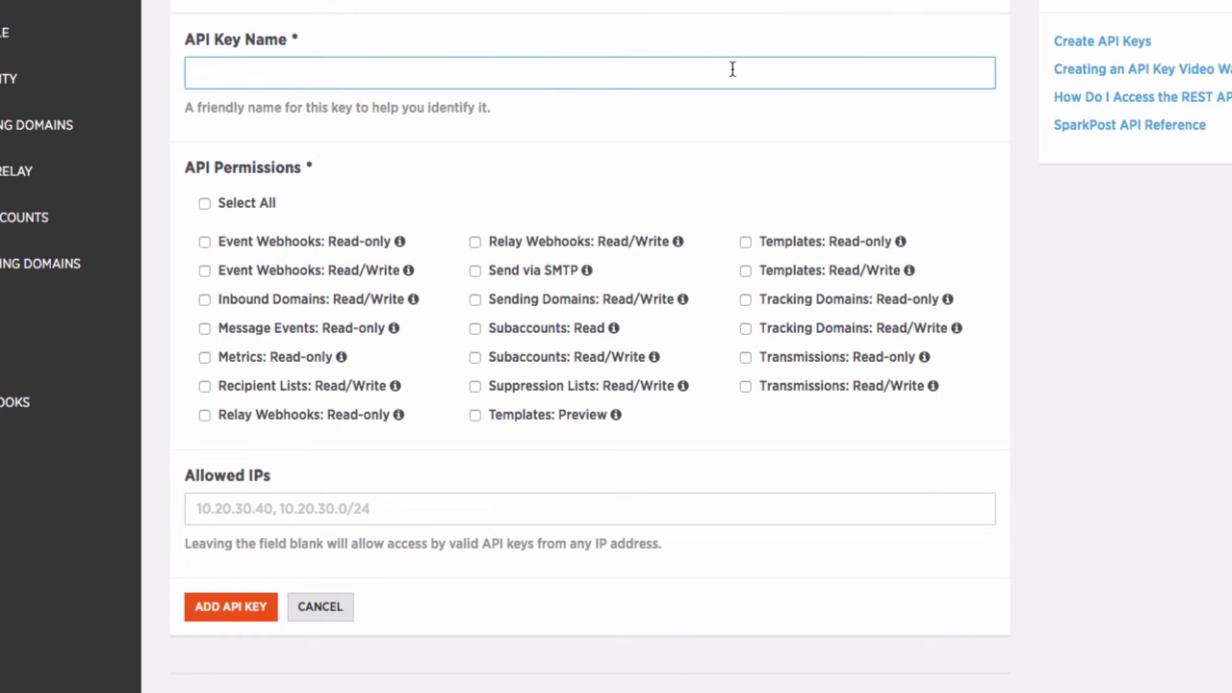
text(openfacesystems.com)
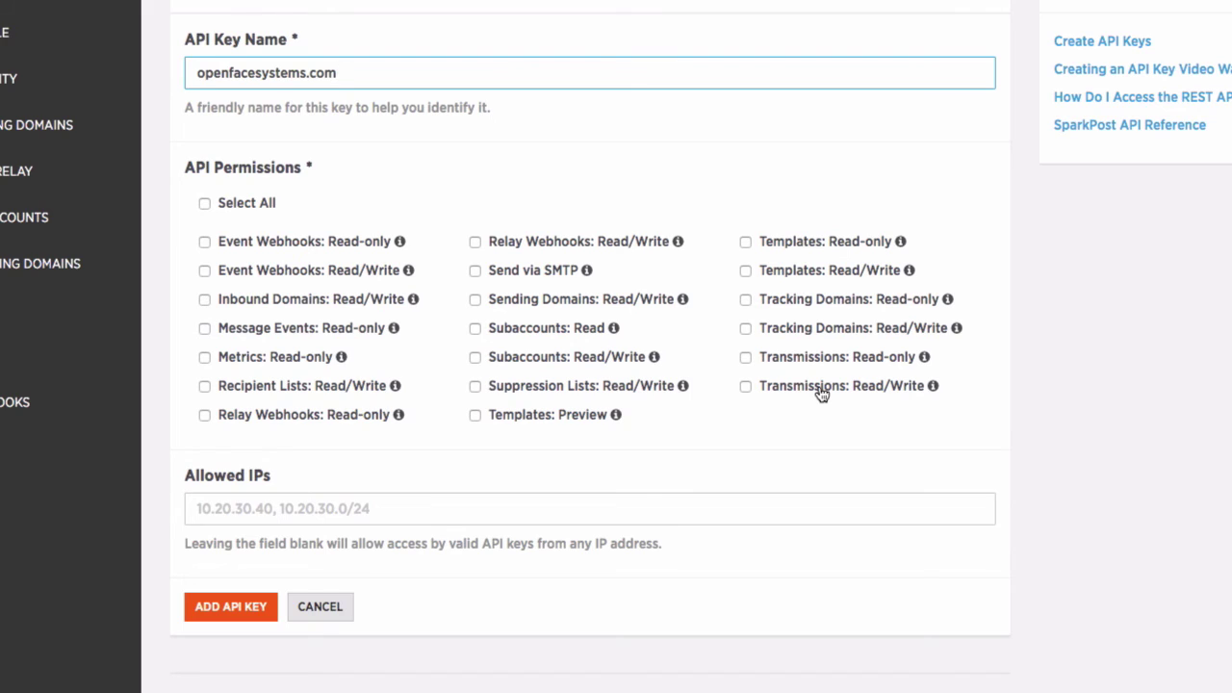
click(476, 273)
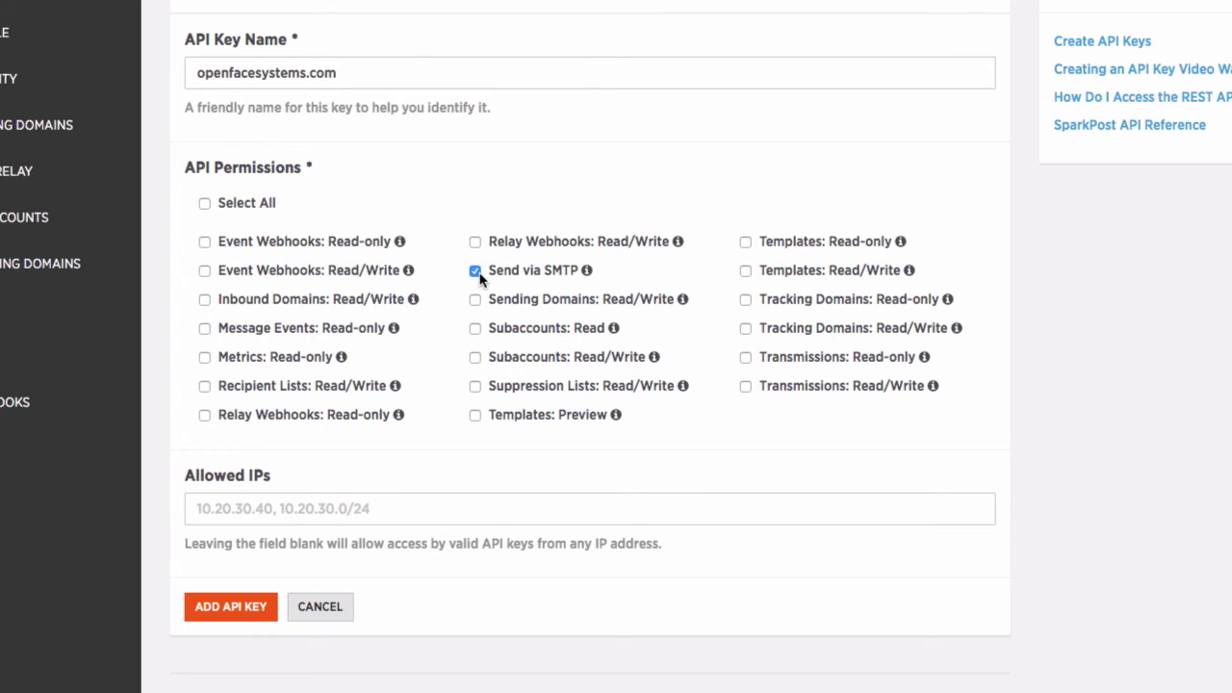
click(342, 511)
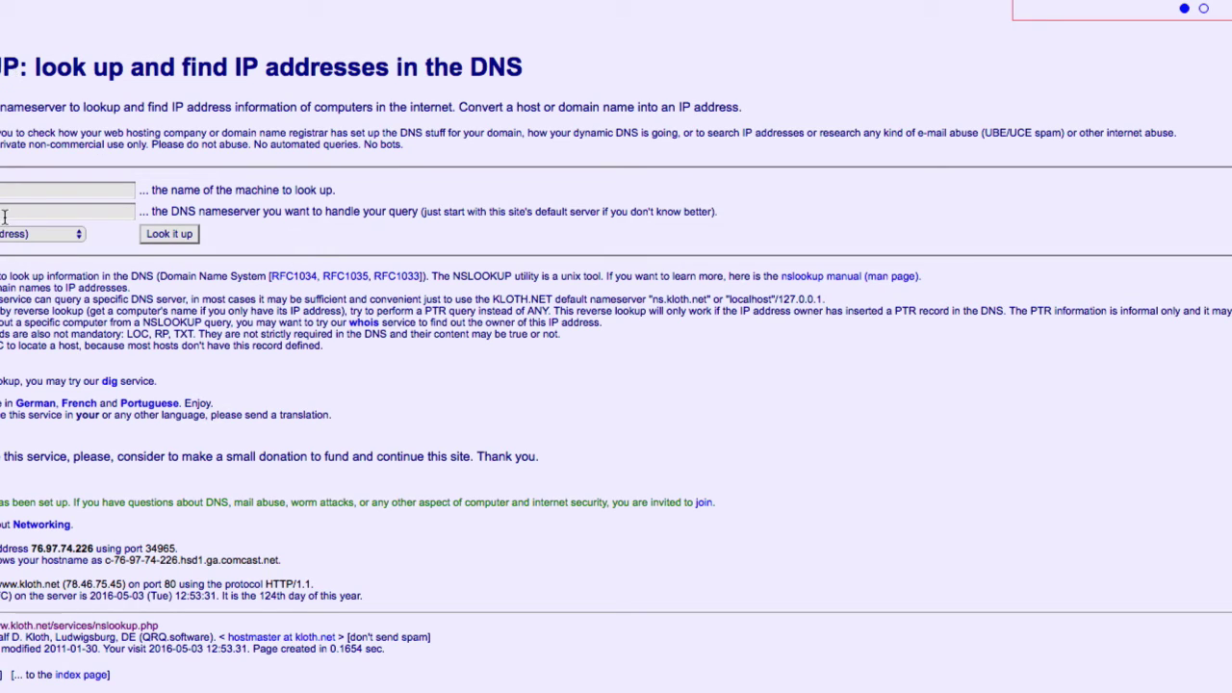
- Look up openfacesystems.com on kloth.net NSLOOKUP and copy its returned IP address
click(19, 189)
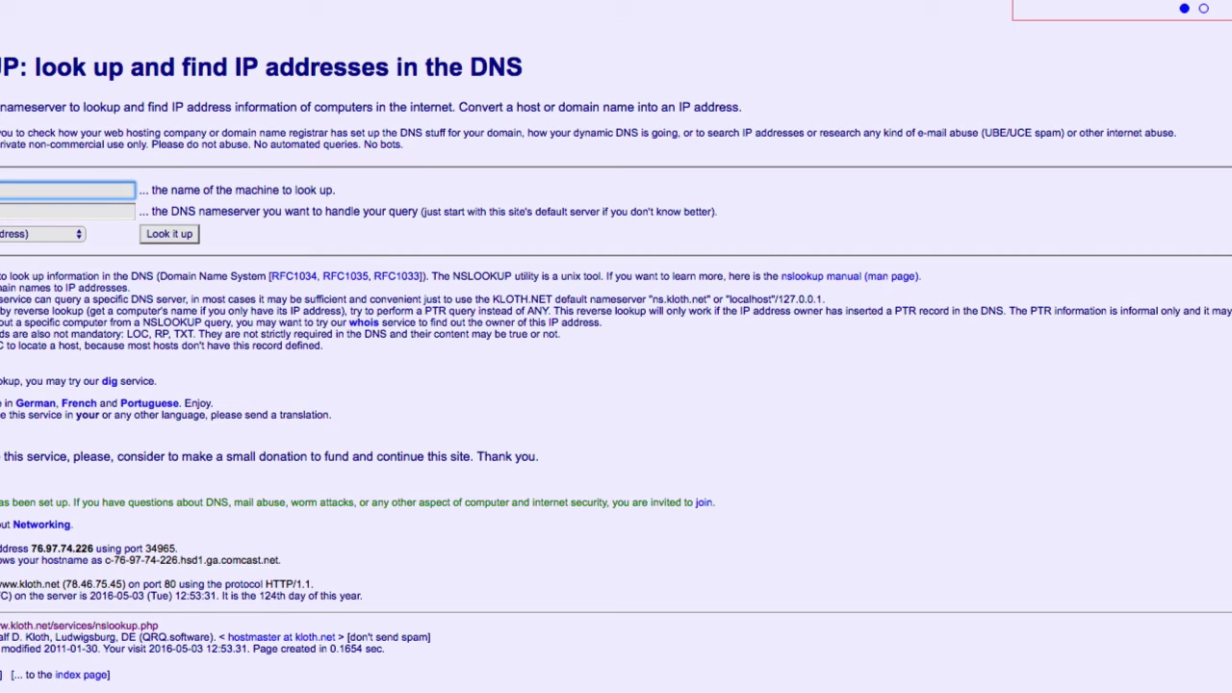
text(stems.com)
click(171, 237)
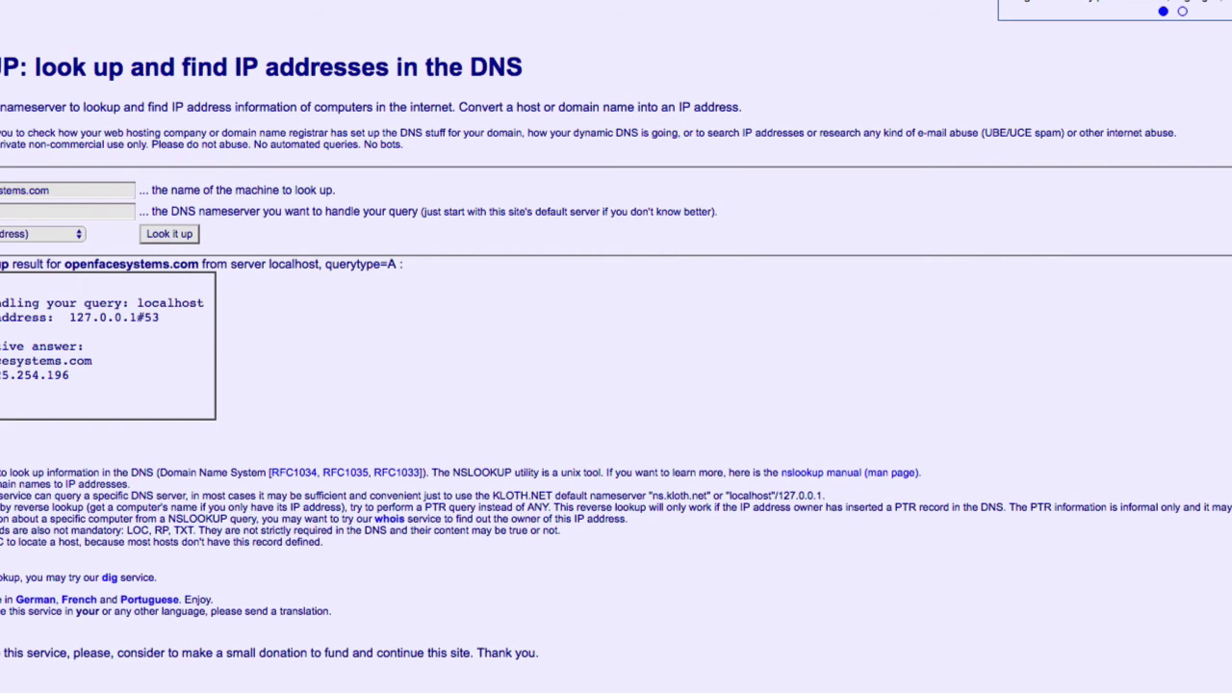
drag(2, 375, 81, 375)
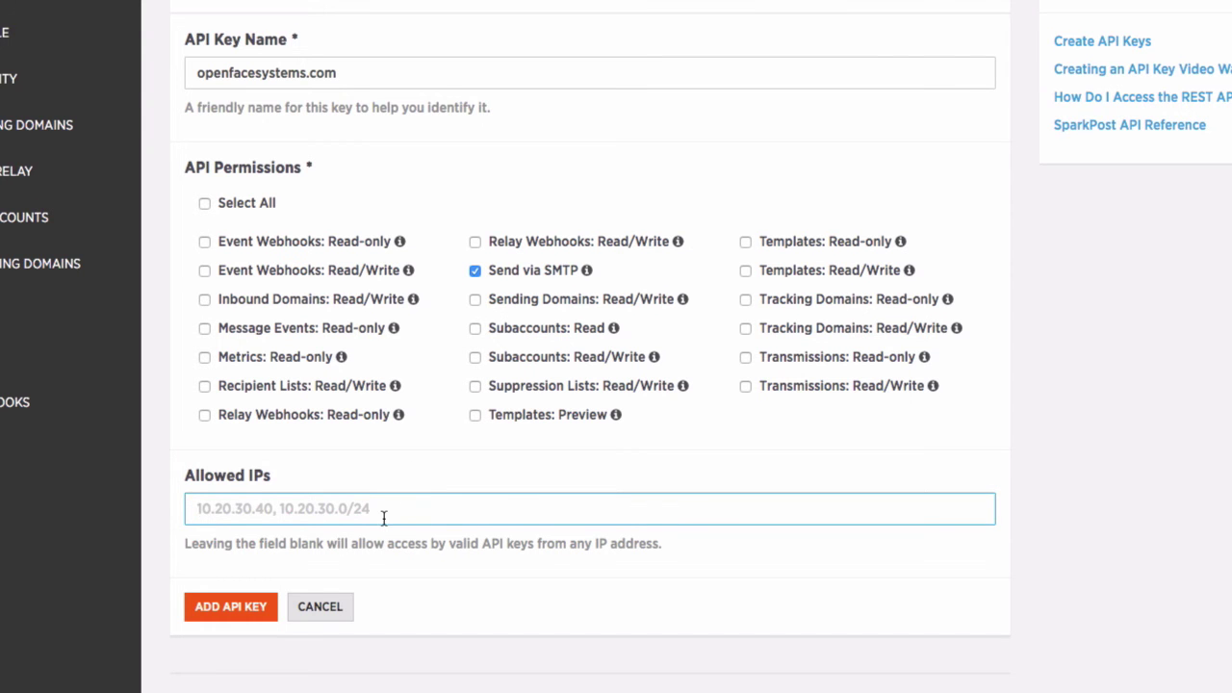
- Restrict the key to IP 54.225.254.196, create it, and copy the generated key
text(54.225.254.196)
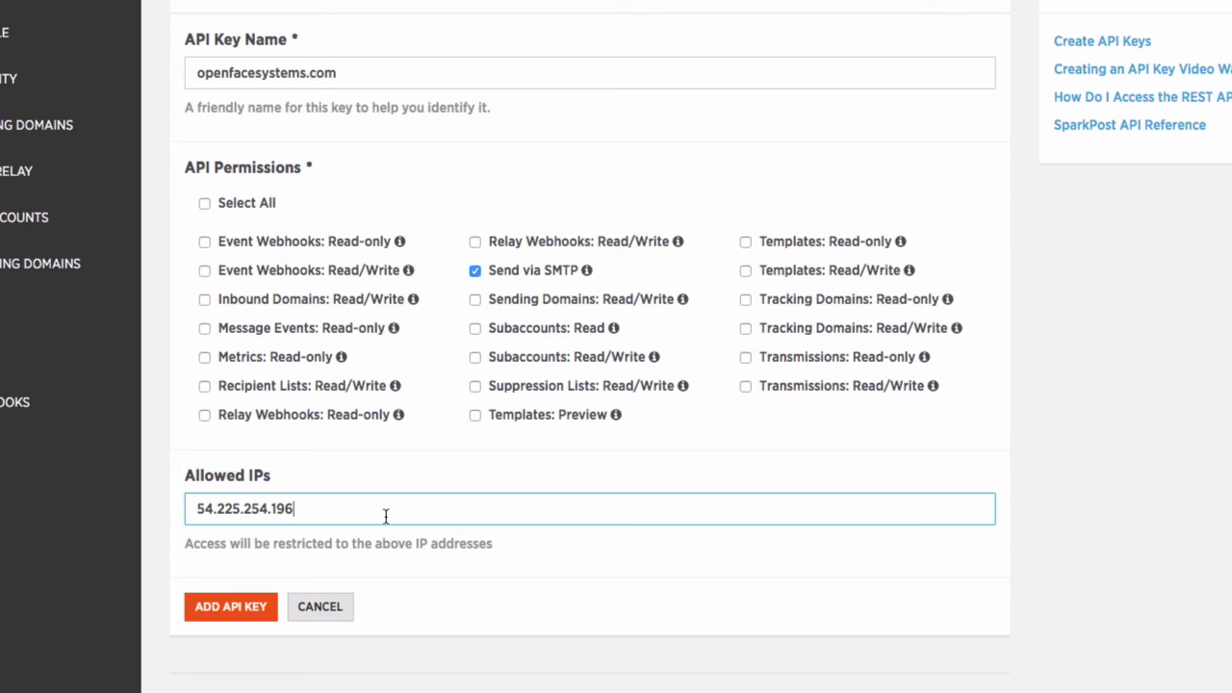
click(236, 607)
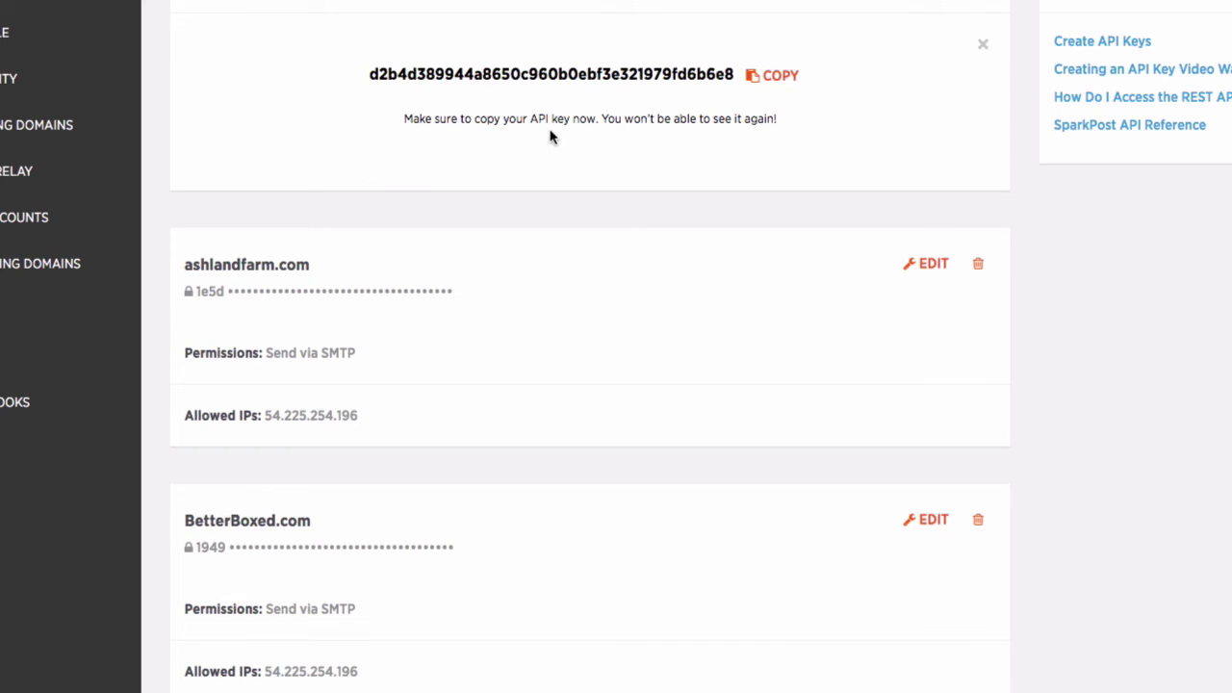
click(771, 85)
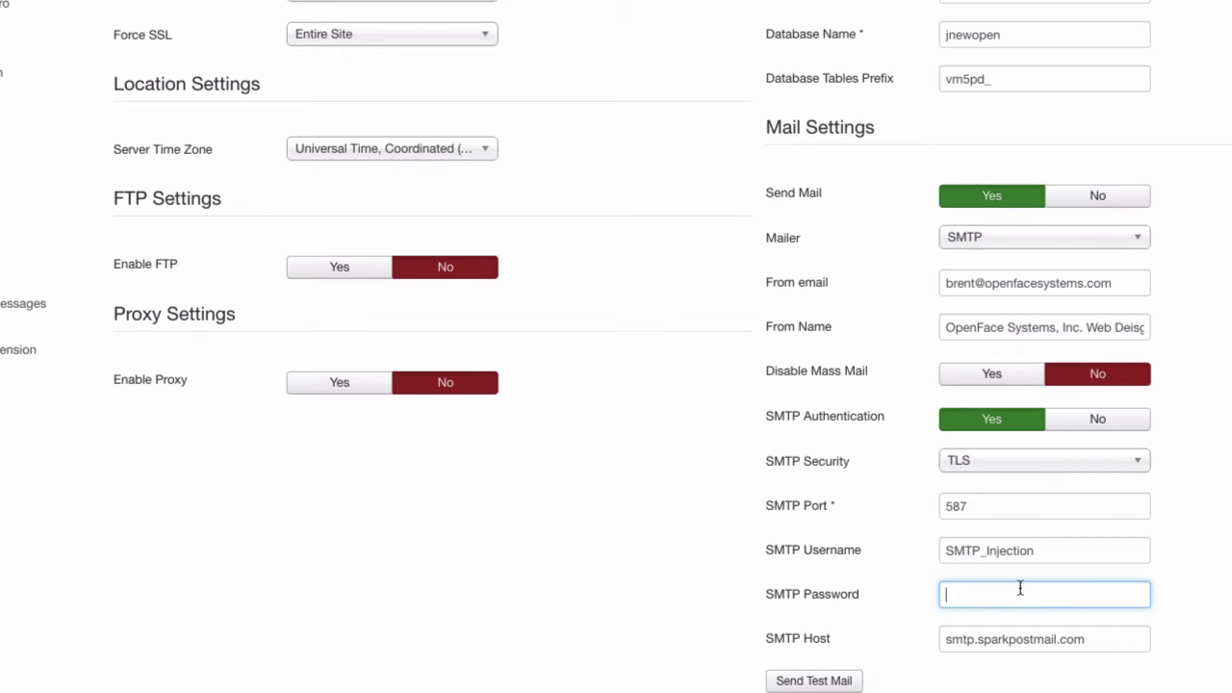
- Paste the SparkPost API key into Joomla's SMTP Password field
key(ctrl+v)
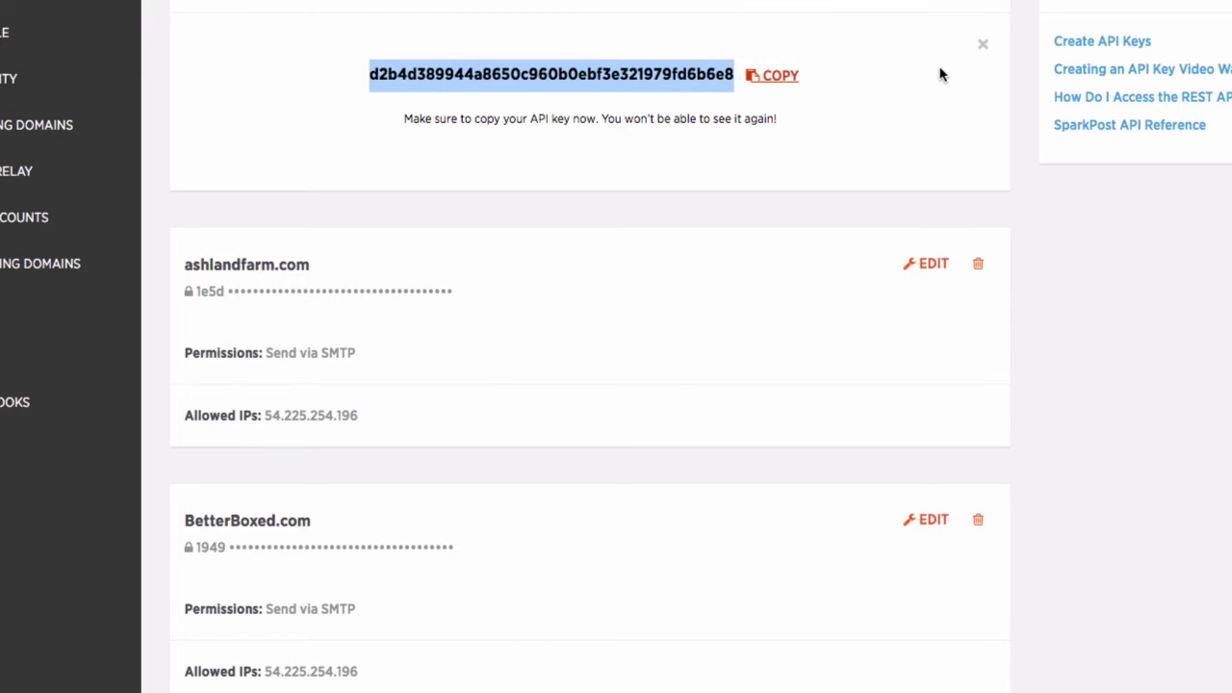
click(982, 44)
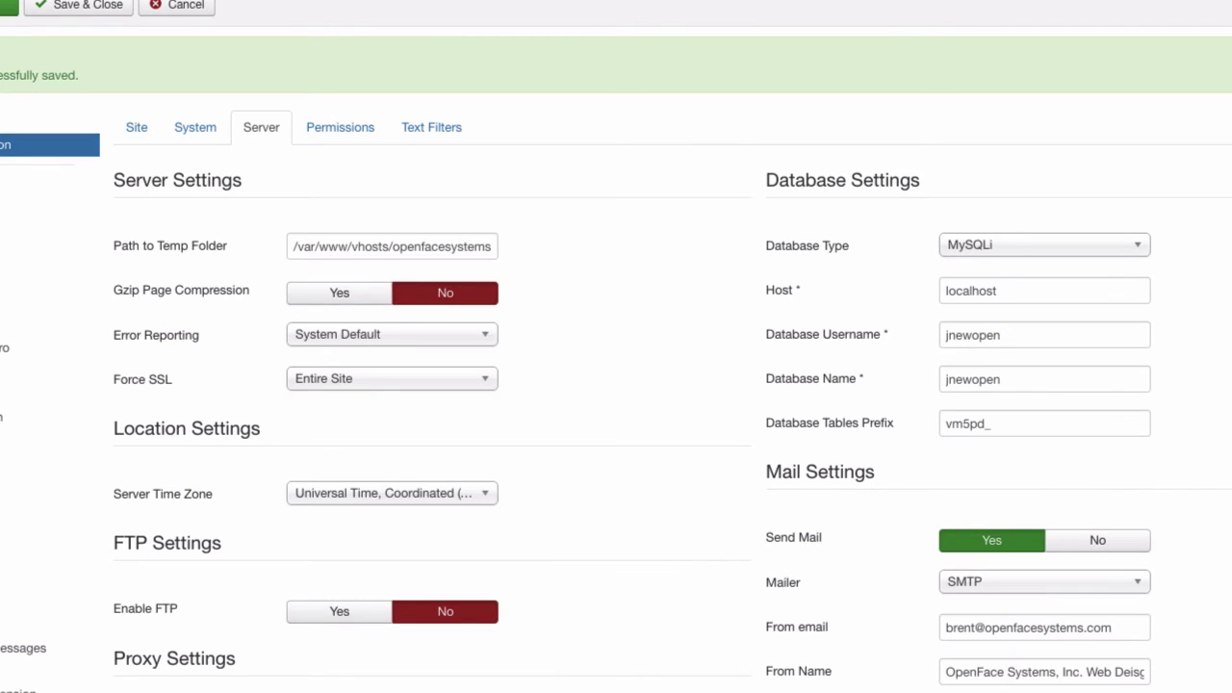
scroll(615, 347, down, 5)
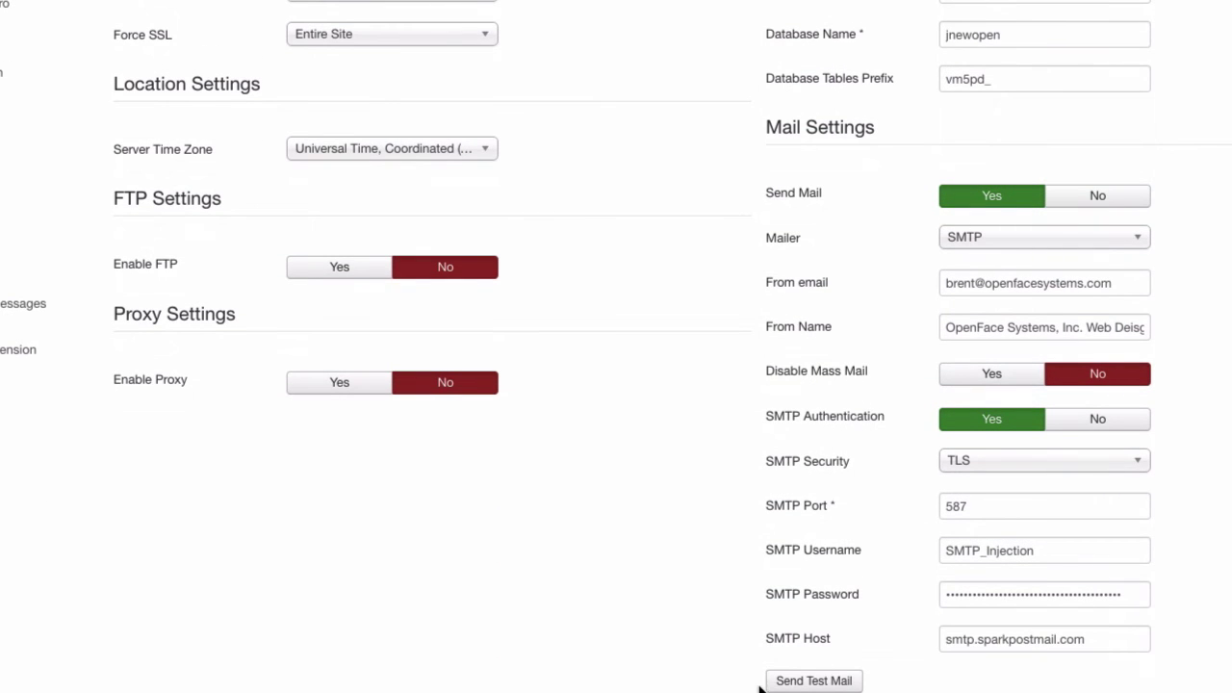
- Send a Joomla test mail and confirm it was sent successfully via SMTP
click(818, 681)
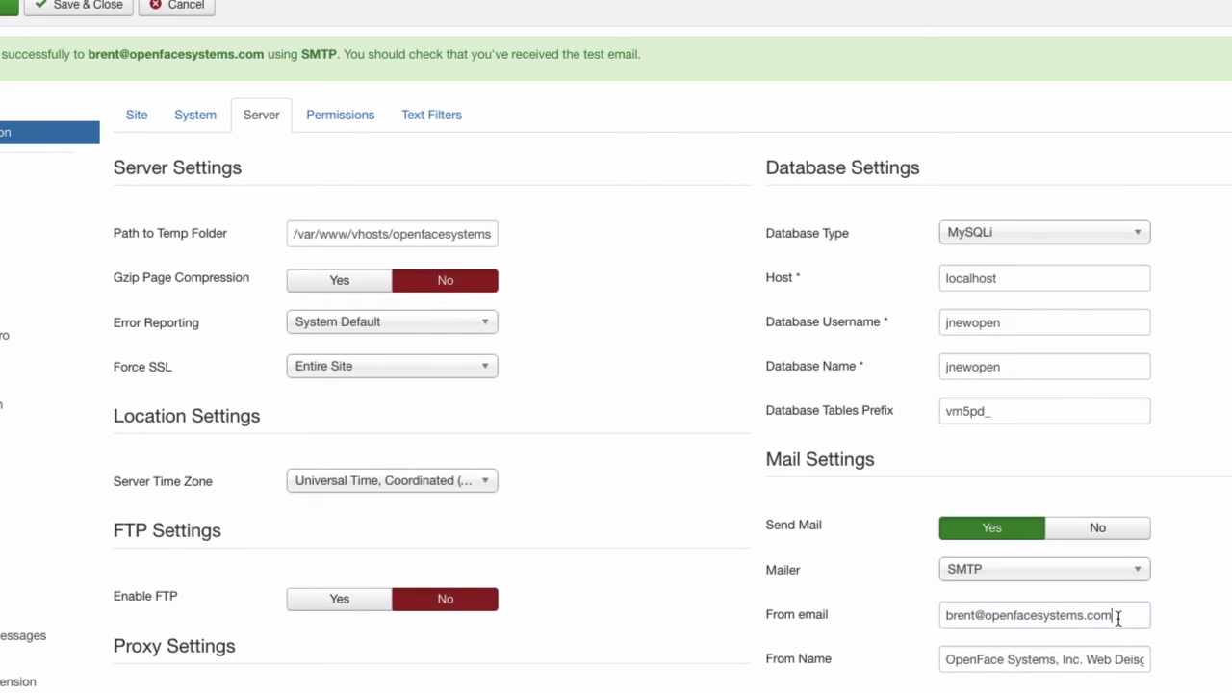
drag(1116, 615, 943, 616)
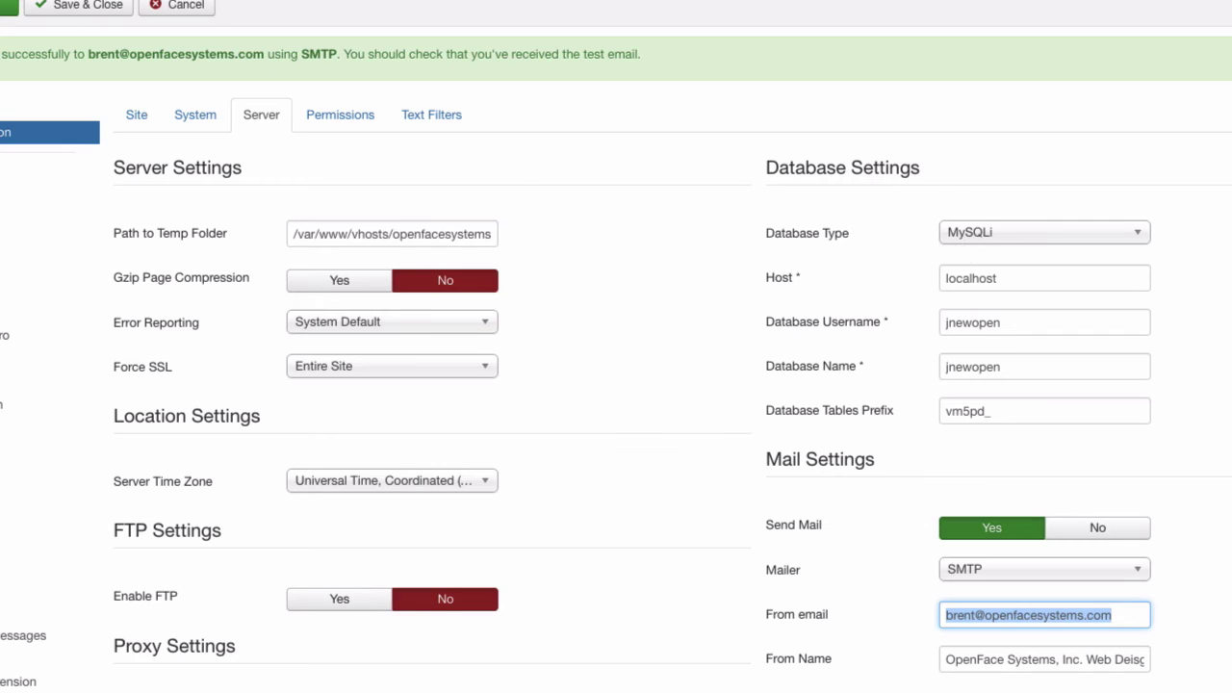
click(38, 2)
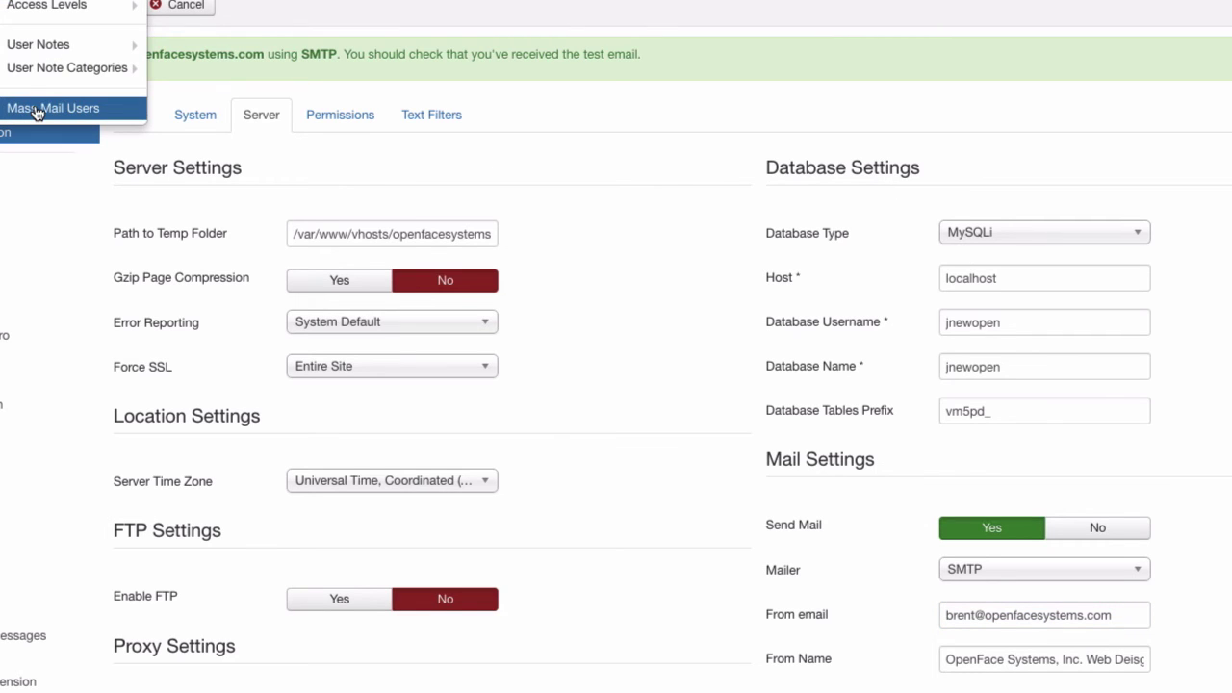
- Write a mass mail subject and a message about sending via sparkpost from openfacesystems.com
click(37, 111)
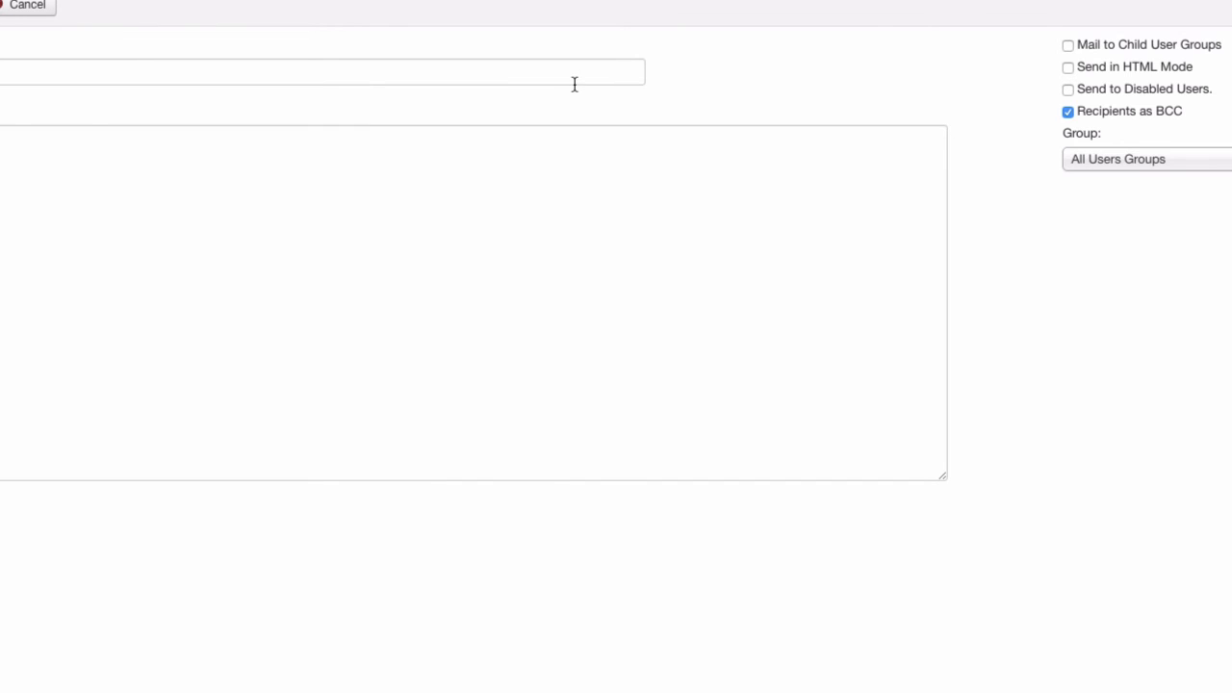
click(566, 75)
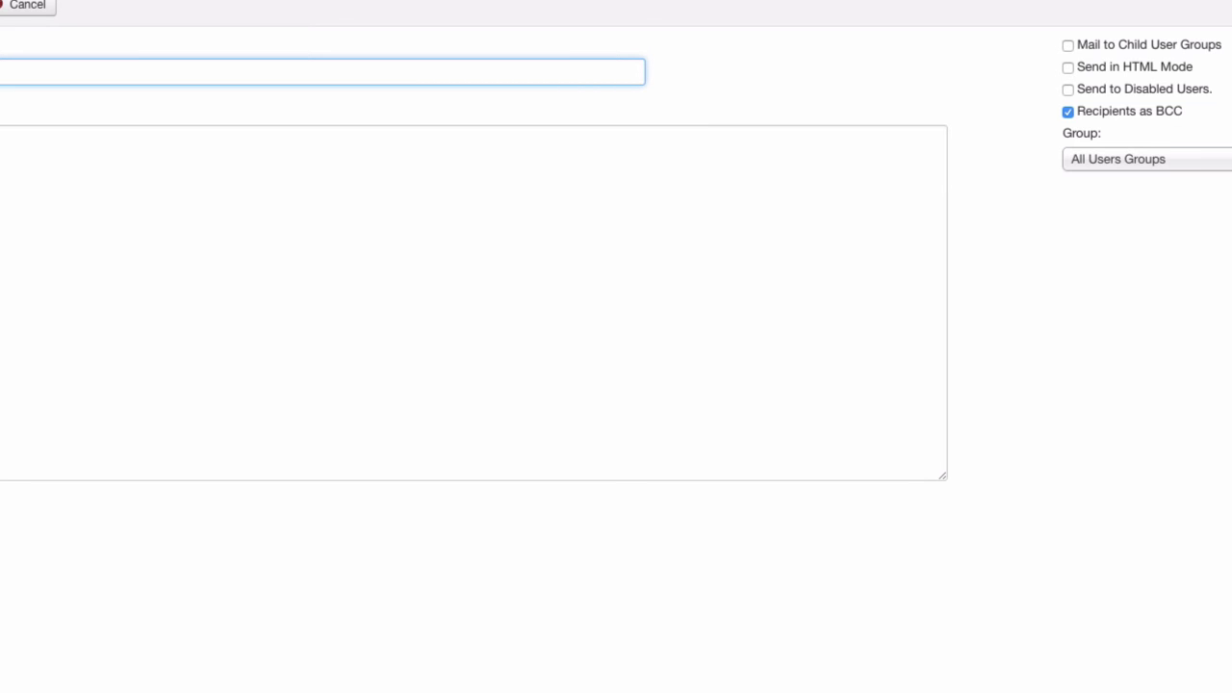
text(post)
click(494, 159)
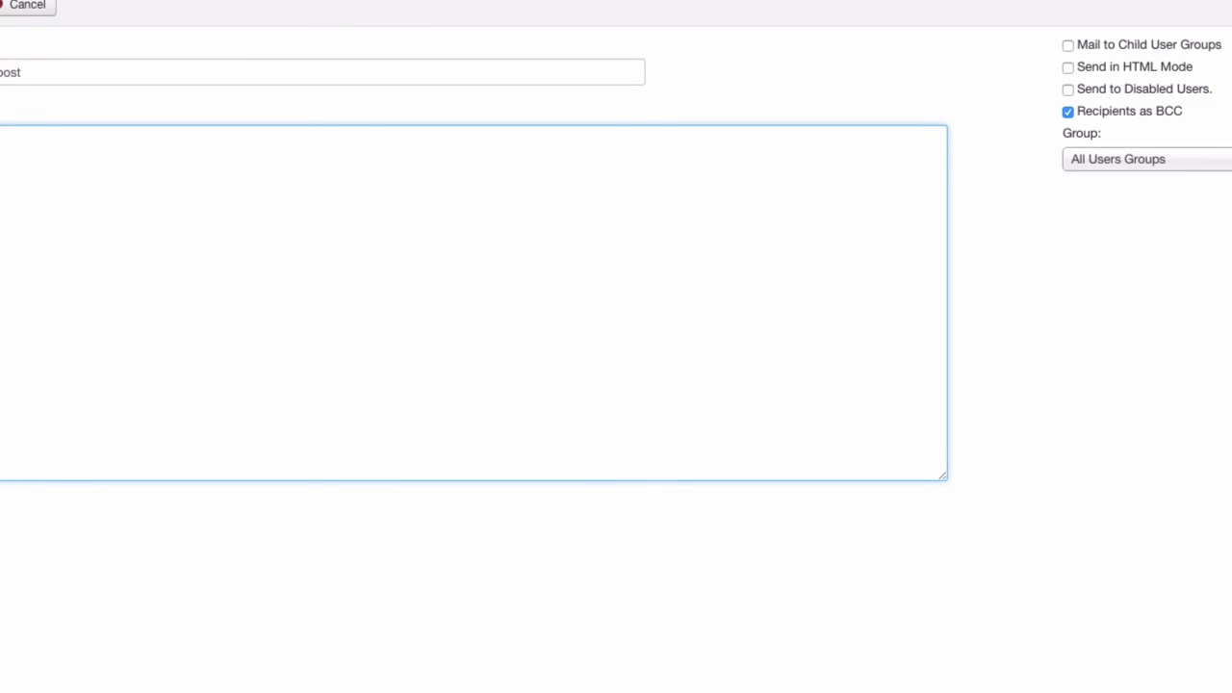
text(rs via sparkpost from openfa)
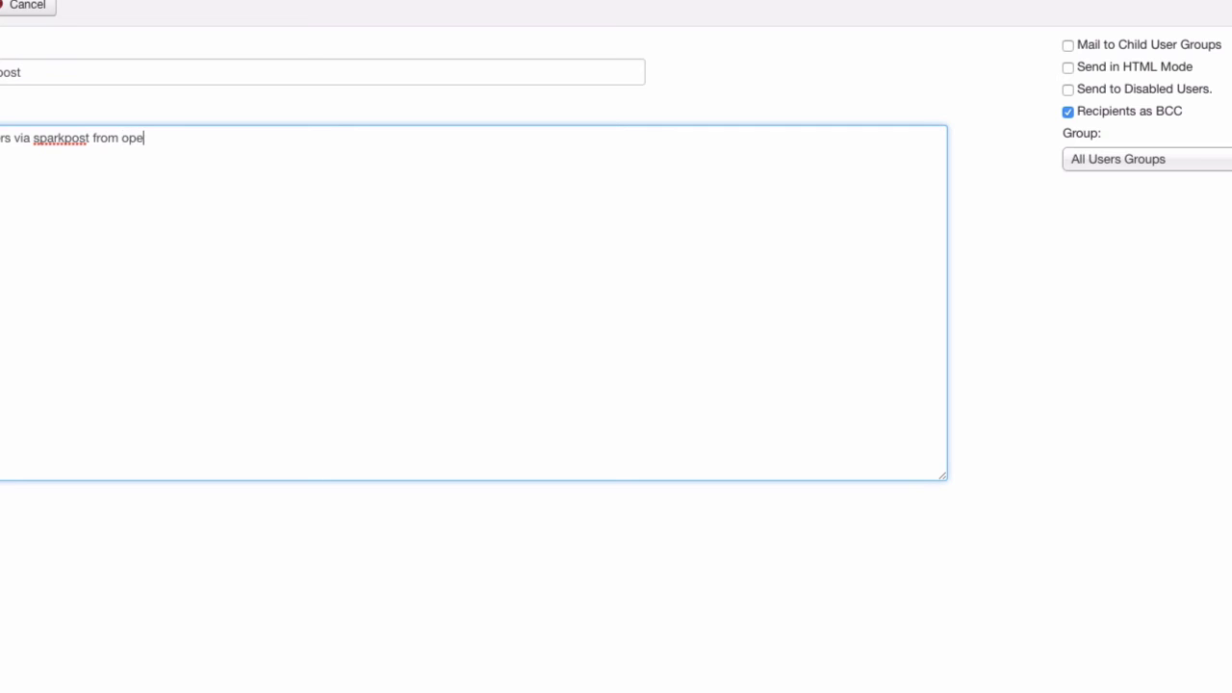
key(BackSpace)
text(facesystems.com)
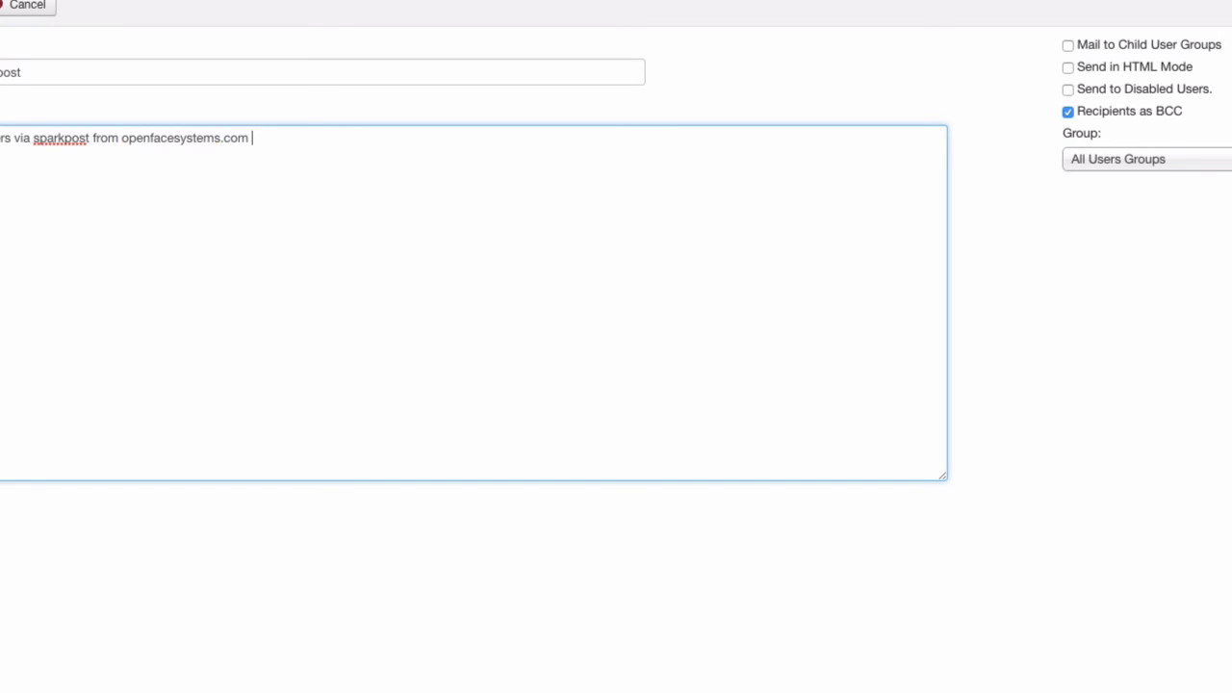
- Turn off Recipients as BCC and address the mail to the Super Users group
click(1069, 113)
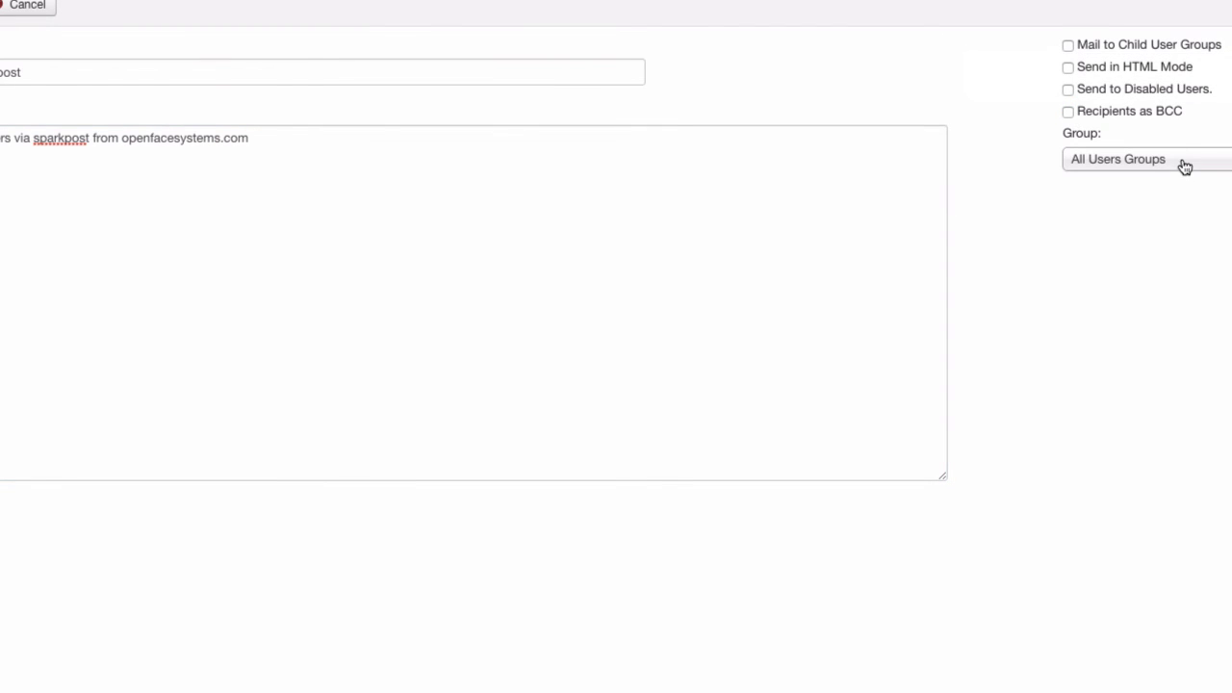
click(1180, 164)
scroll(1222, 328, down, 1)
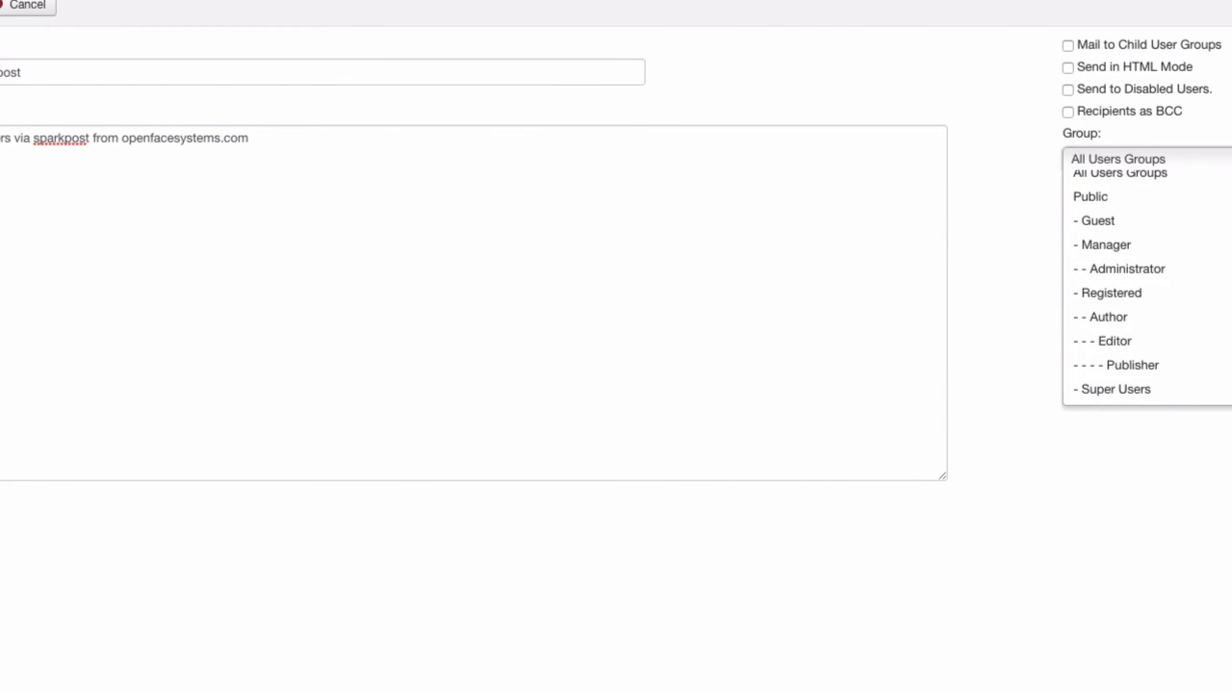
click(1100, 391)
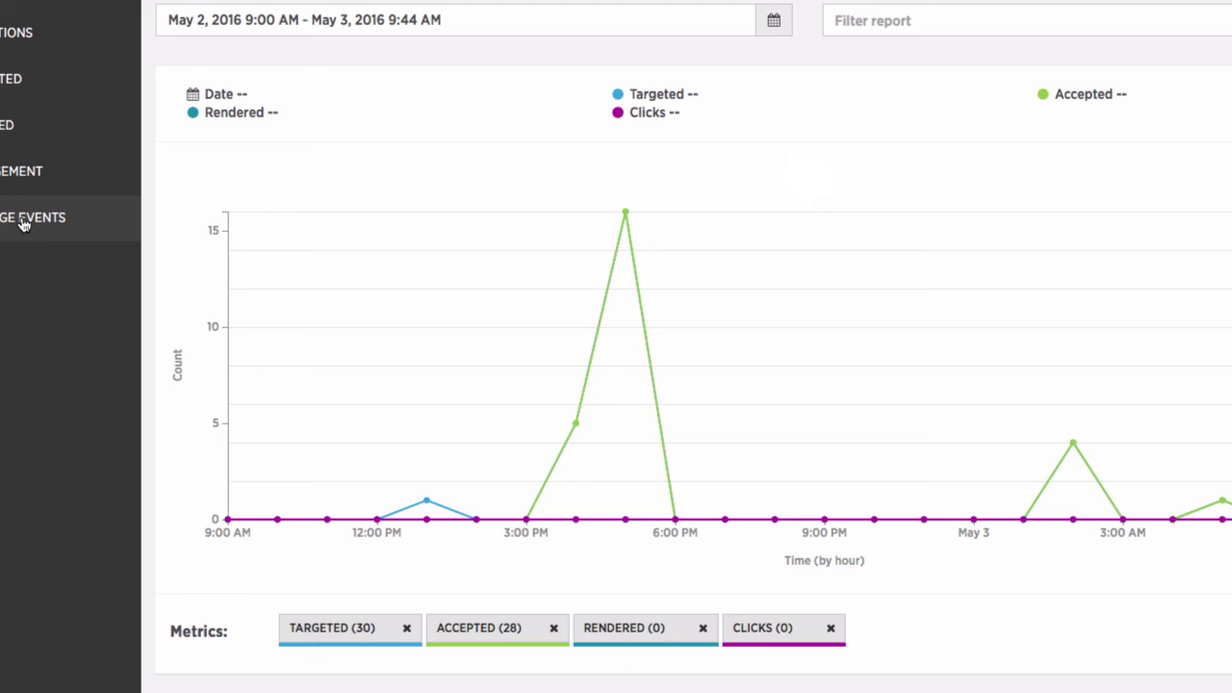
- Show SparkPost Message Events and highlight the test mail's recipient, subject, injection and delivery events
click(24, 223)
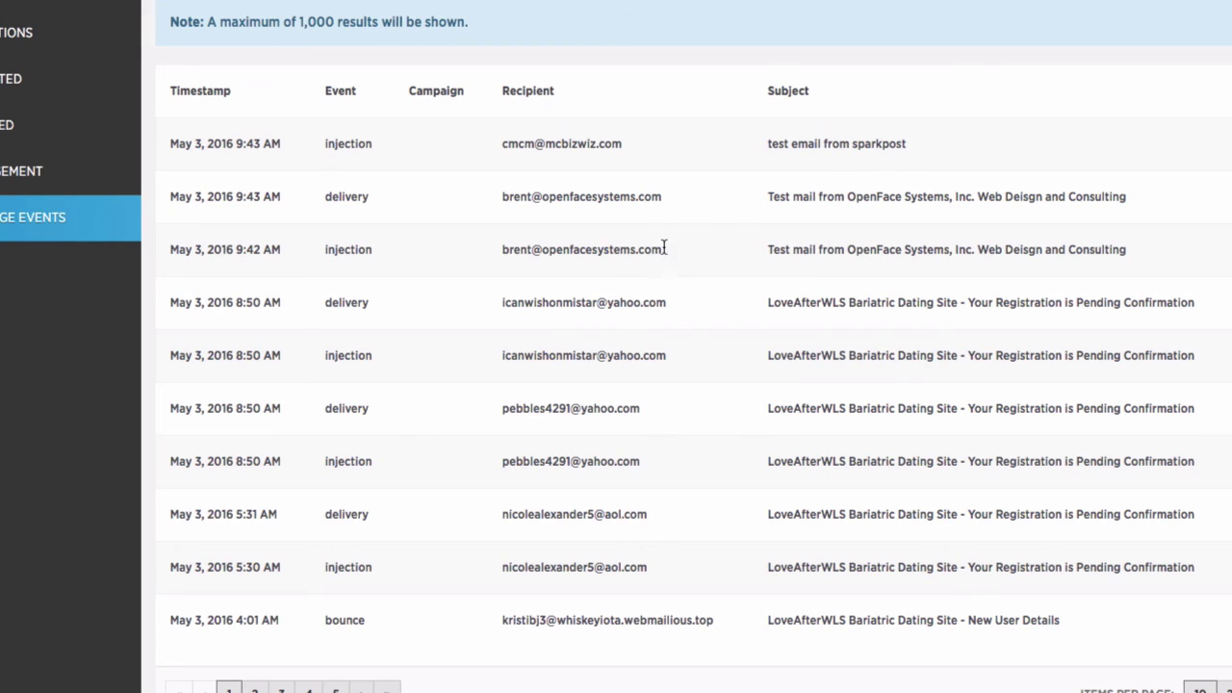
drag(671, 255, 502, 236)
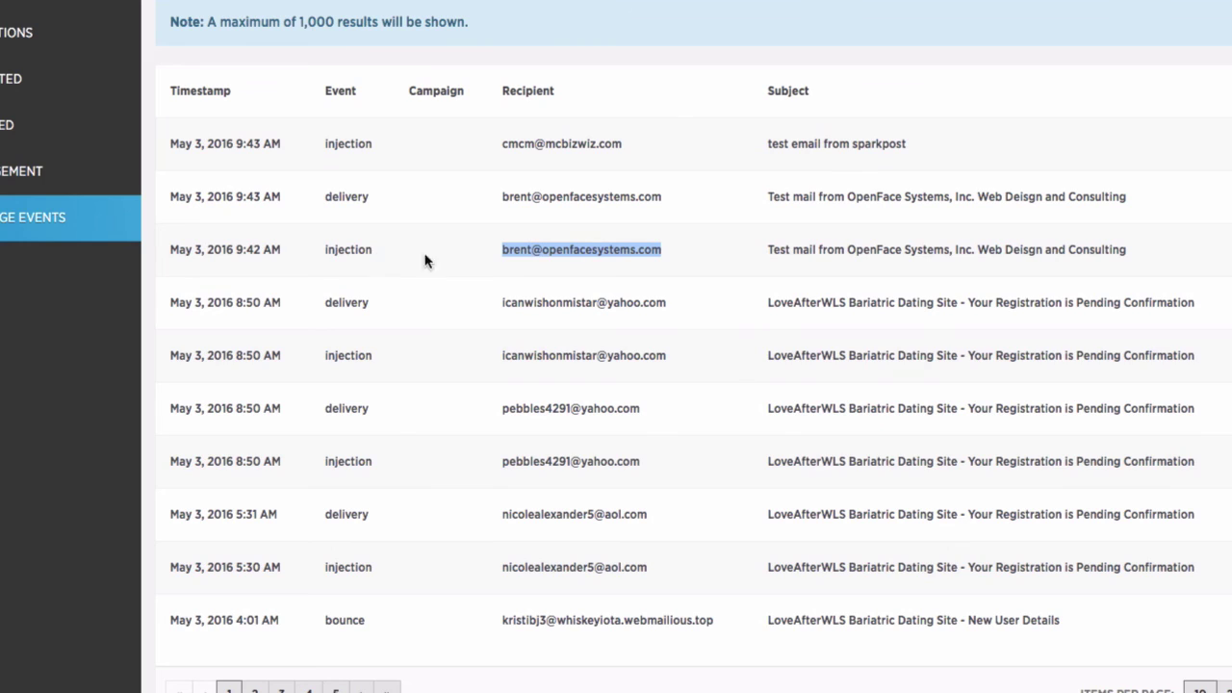
drag(761, 253, 1062, 268)
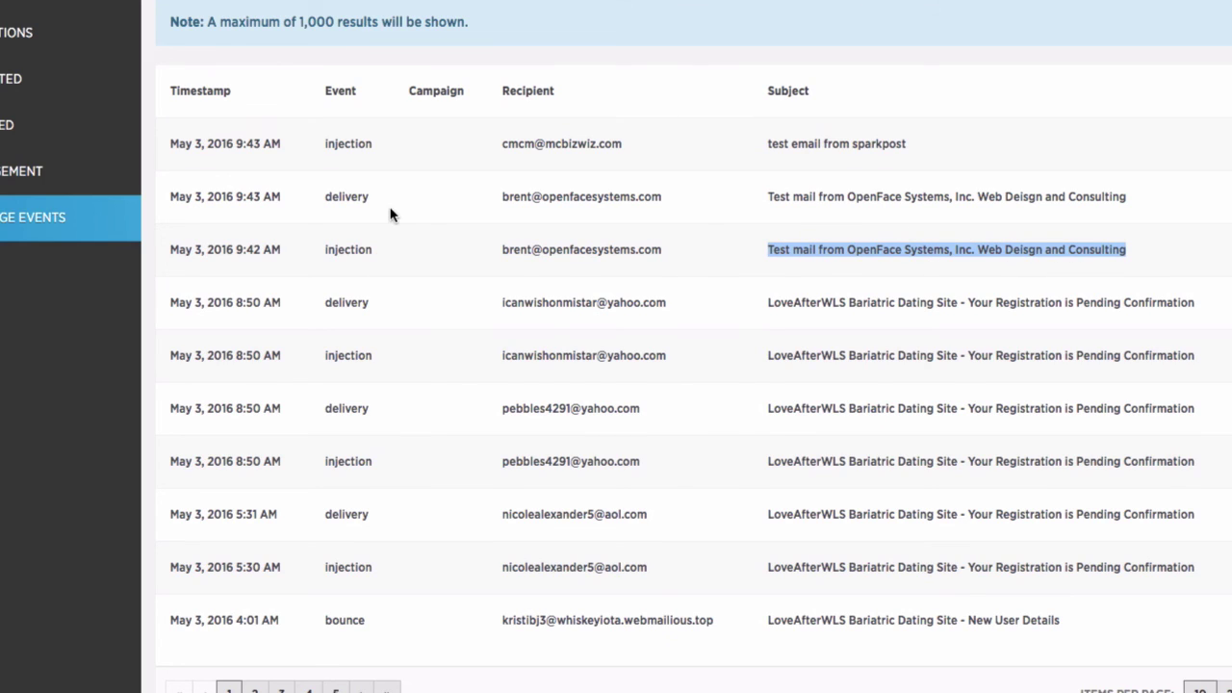
double_click(346, 252)
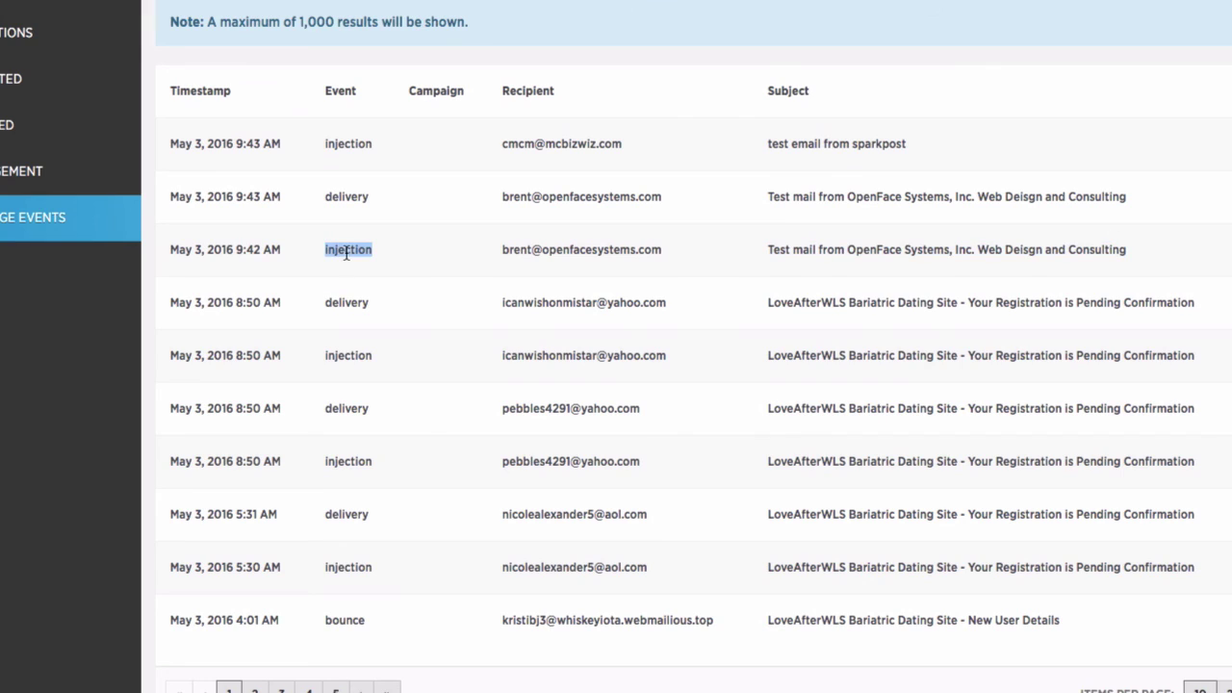
double_click(345, 197)
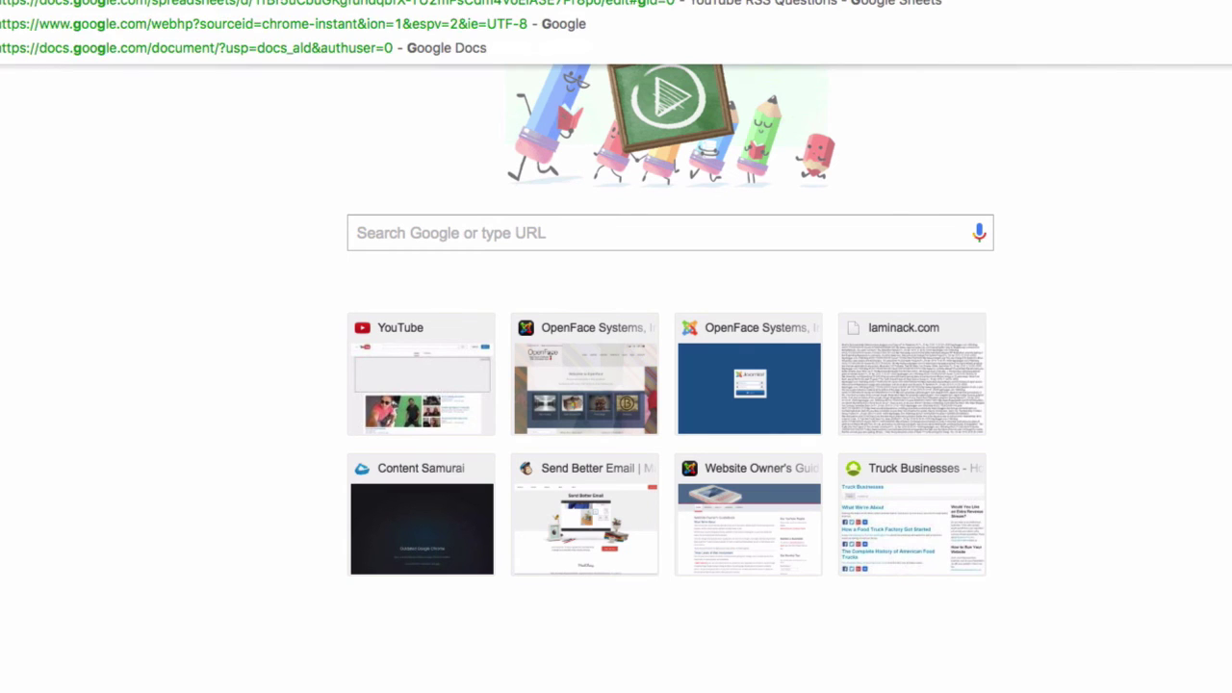
- Go to Gmail and open the 'Test mail from OpenFace Systems' message in the Primary inbox
key(Return)
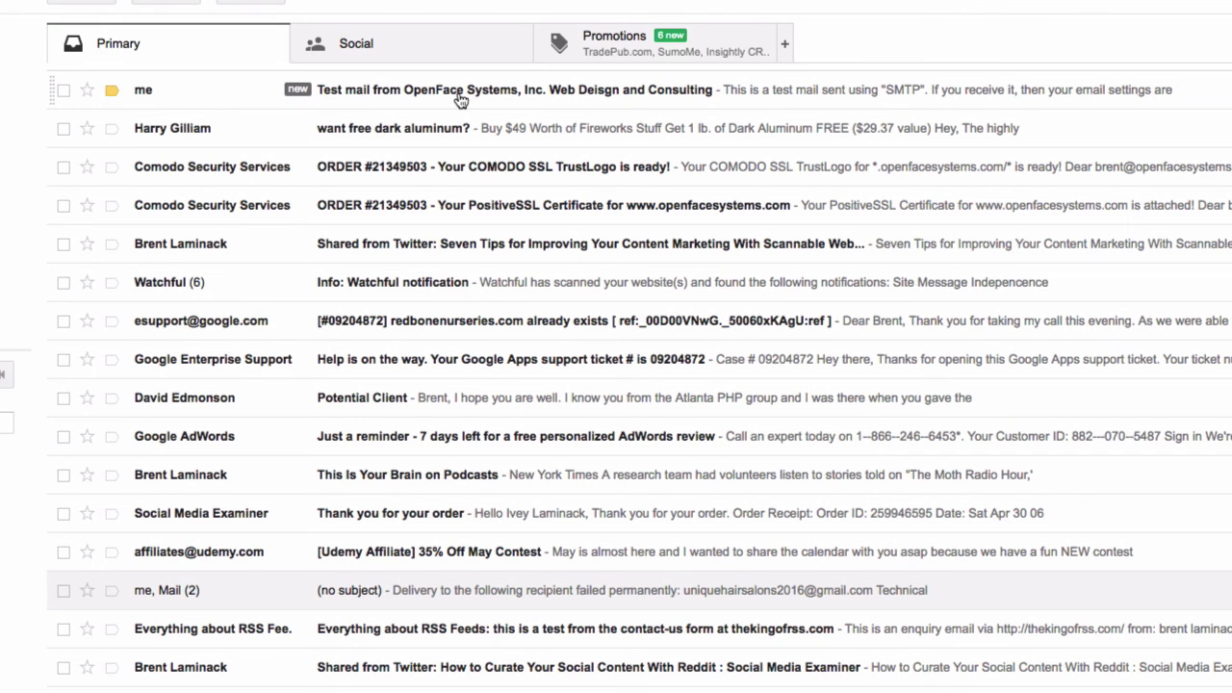
click(460, 100)
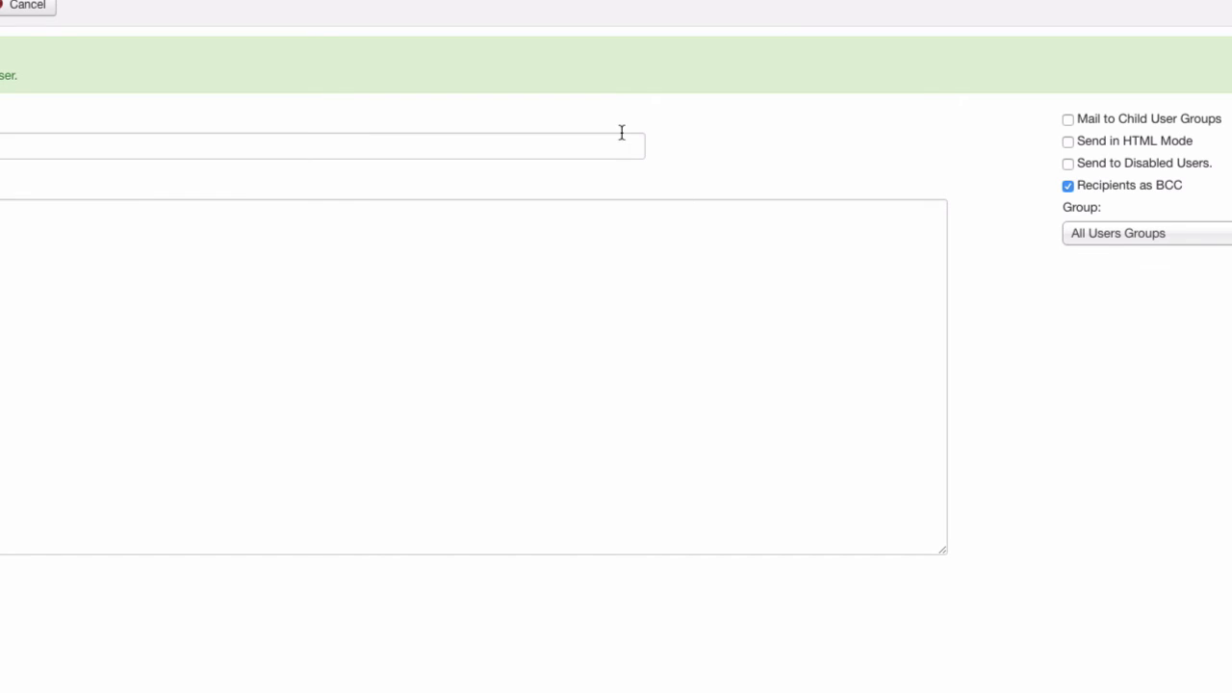
- Cancel the mass mail and show the Server tab's Mail Settings in Joomla's Global Configuration
click(11, 6)
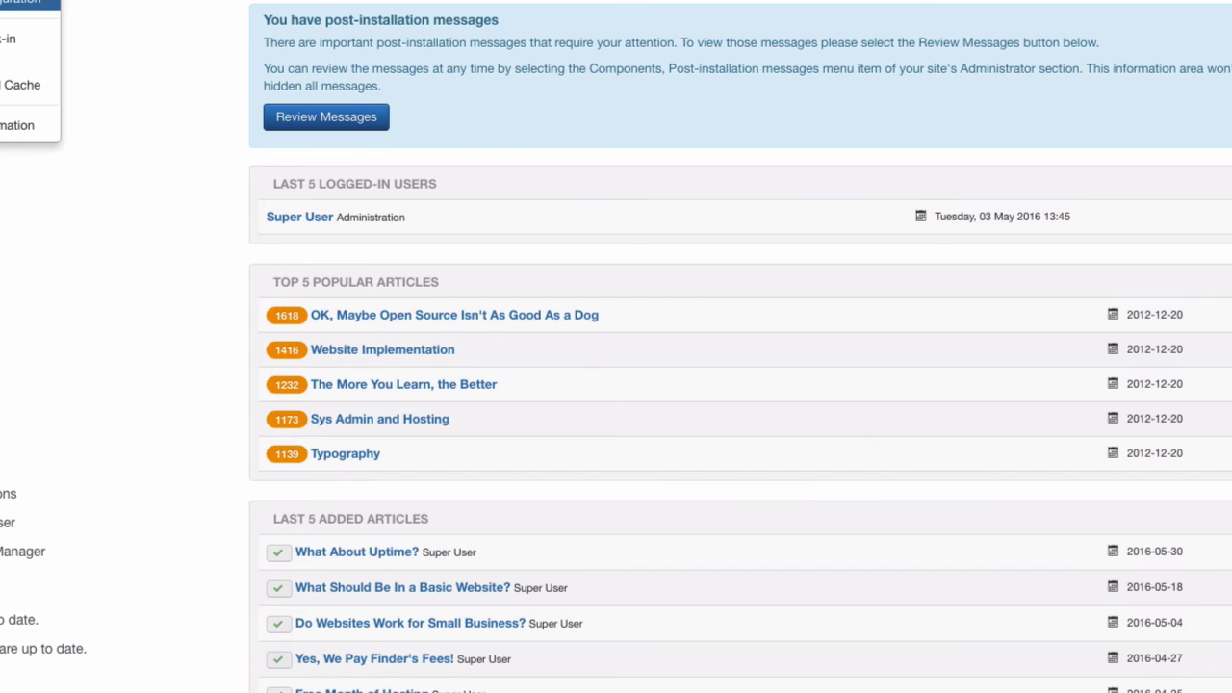
click(24, 2)
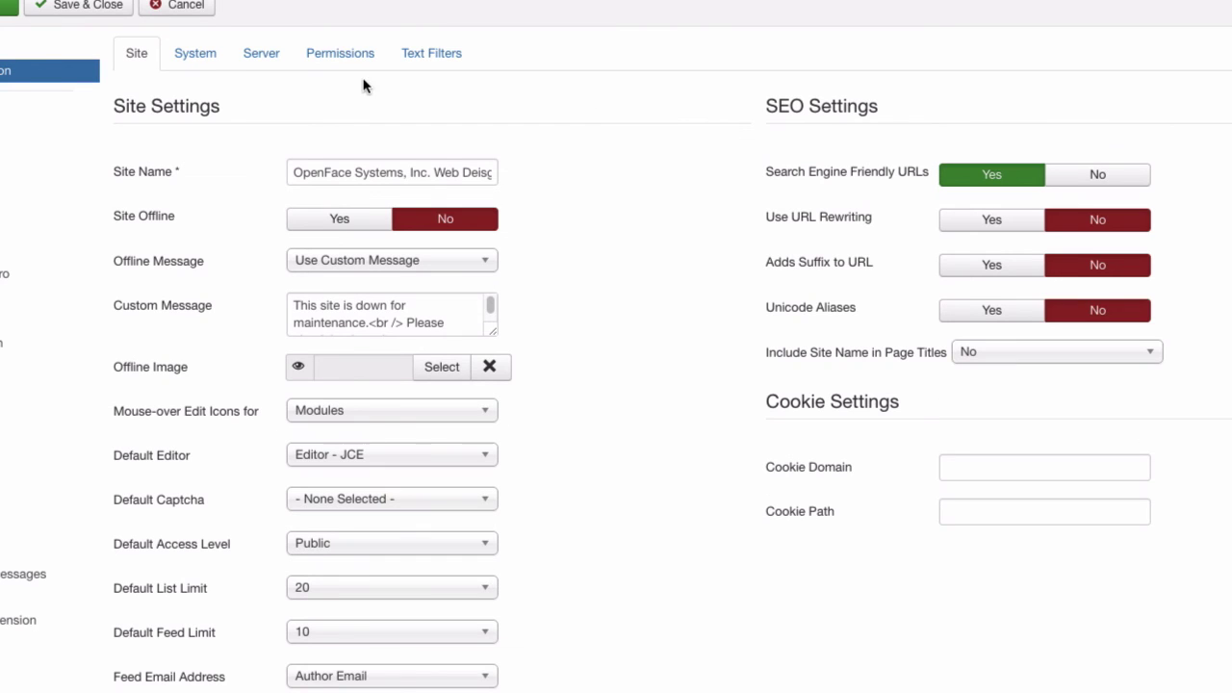
click(272, 63)
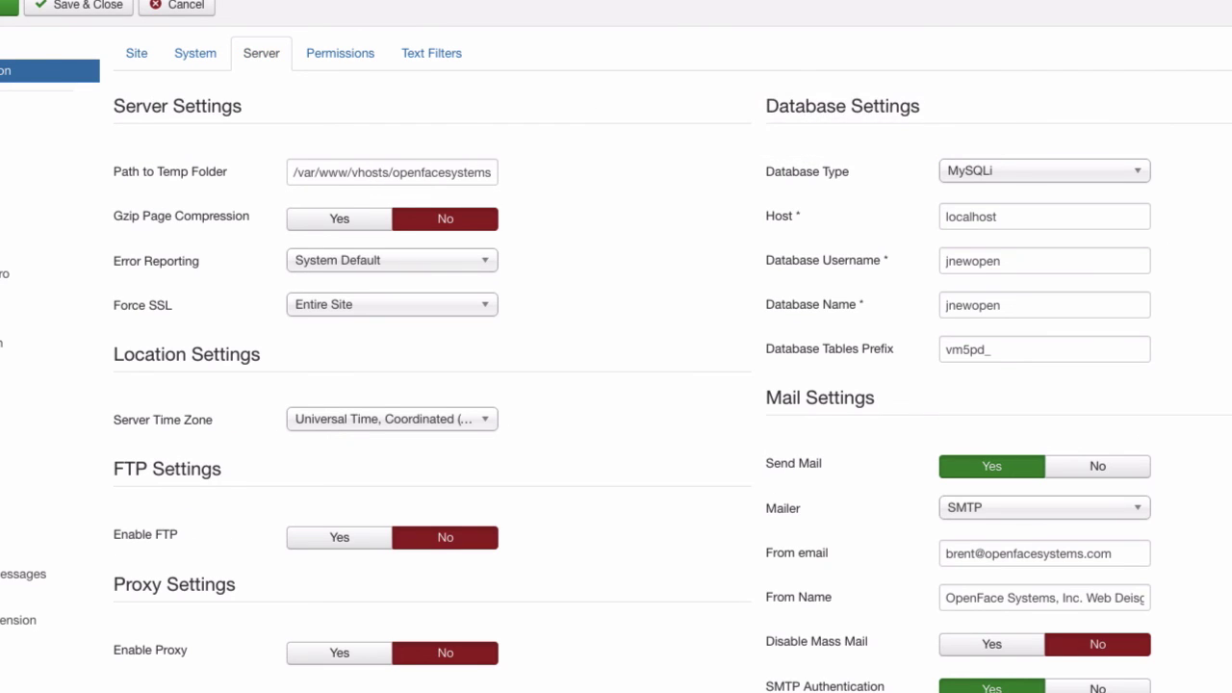
scroll(951, 417, down, 5)
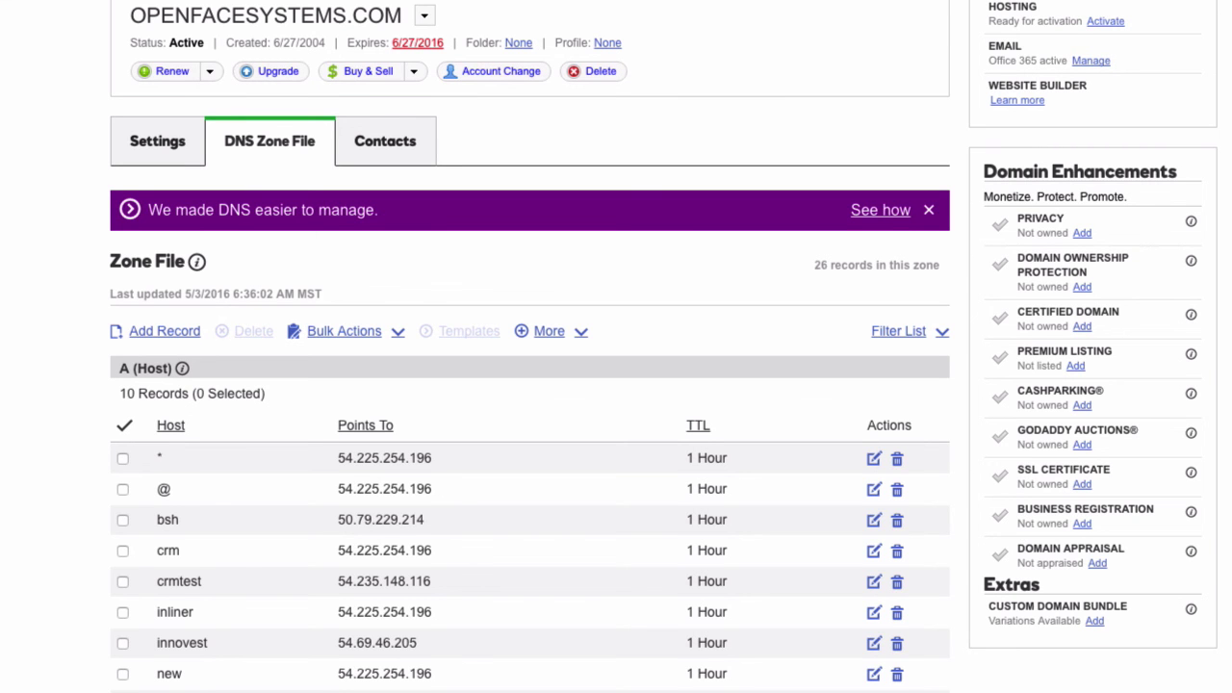
- Scroll the openfacesystems.com zone file down to the TXT records with the SparkPost SPF and DKIM entries
scroll(529, 385, down, 9)
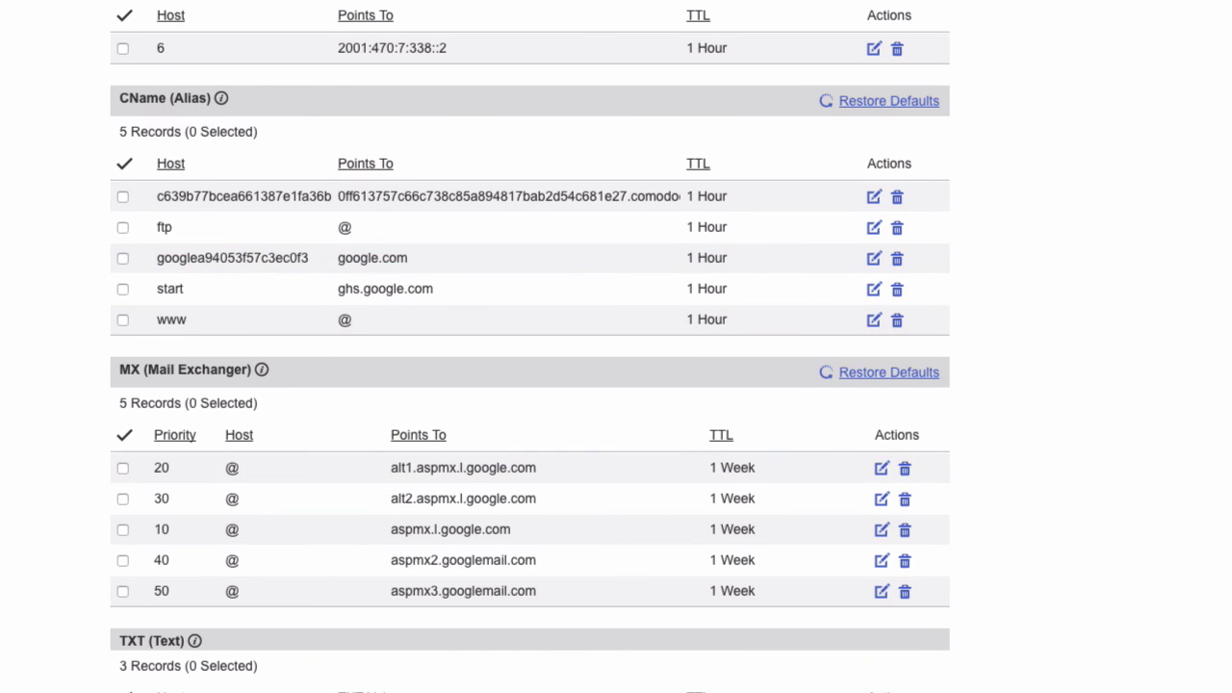
scroll(674, 341, down, 5)
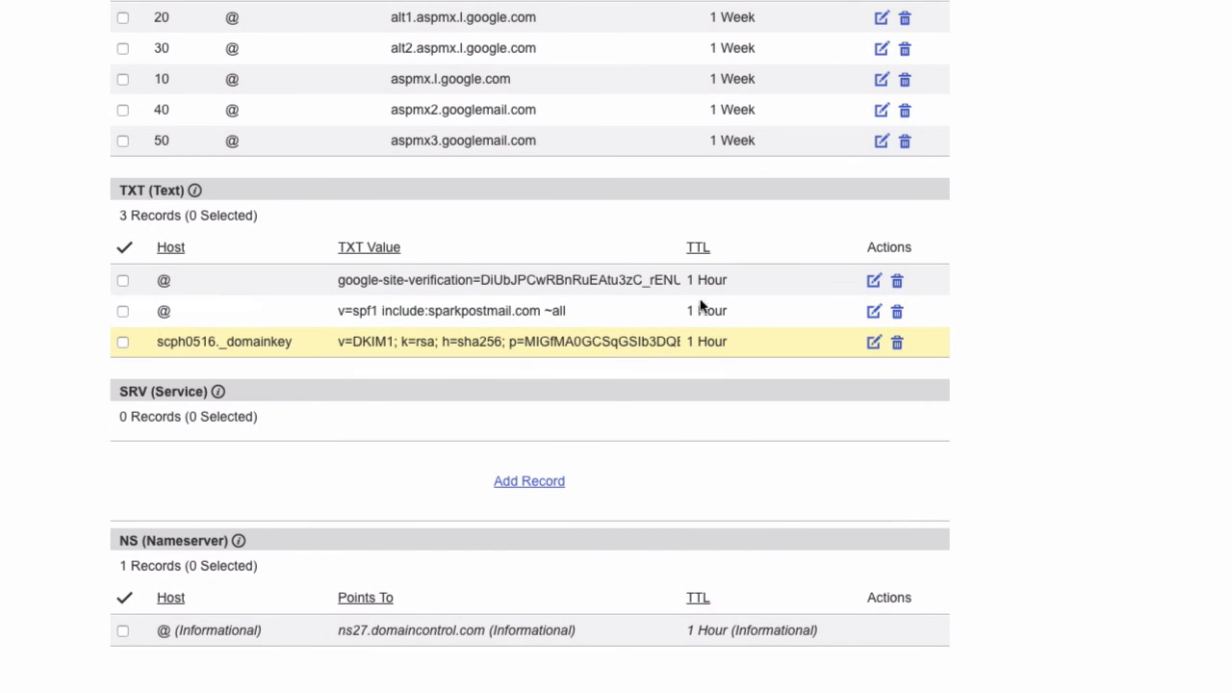